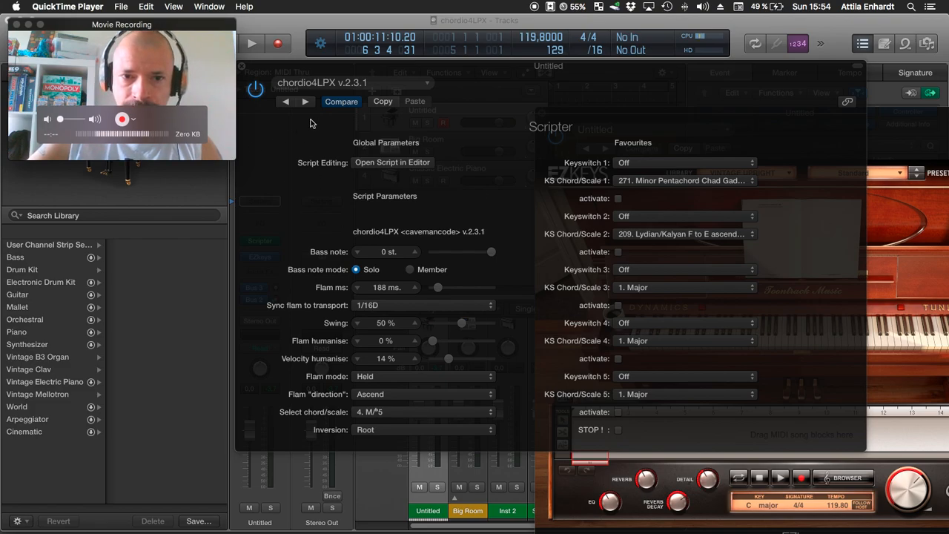
# Close the Scripter window and load Scripter again as the MIDI effect of the Untitled channel strip
pyautogui.click(256, 214)
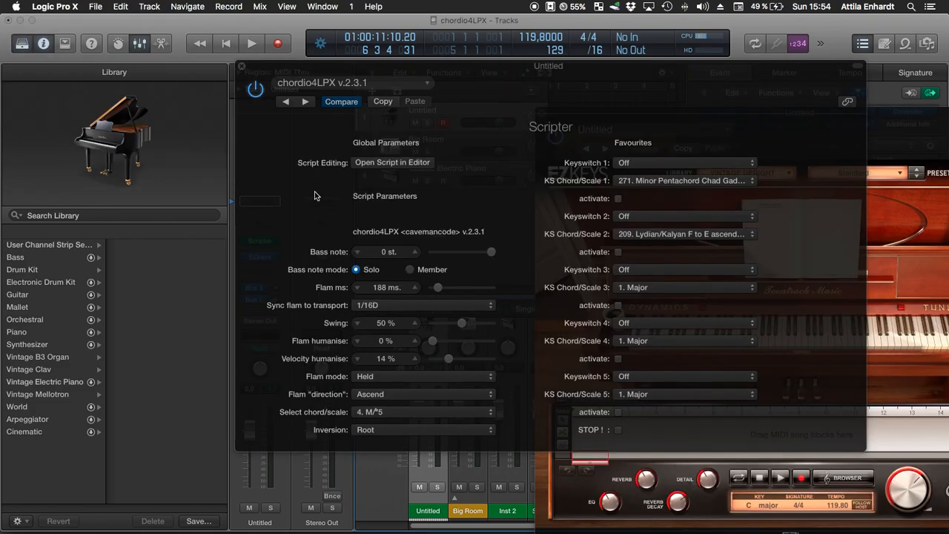
pyautogui.click(241, 66)
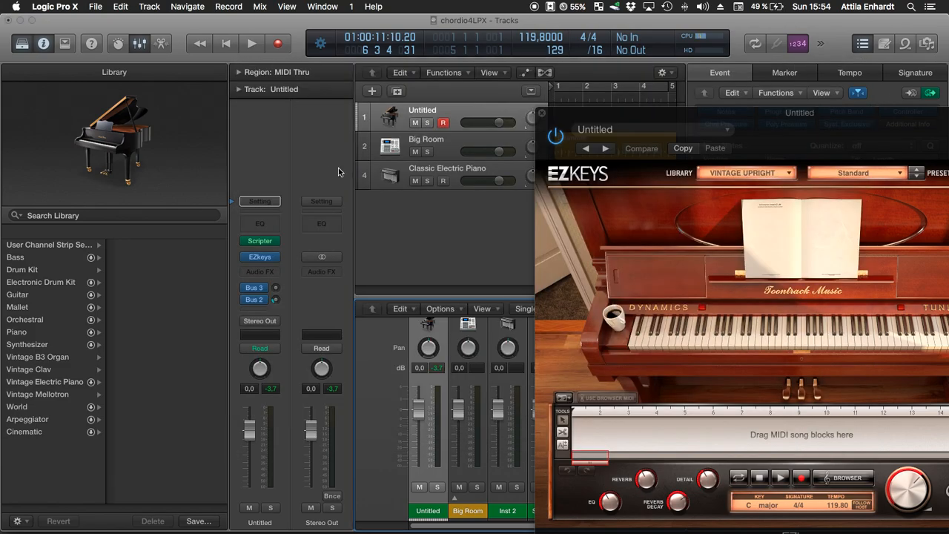
pyautogui.click(272, 240)
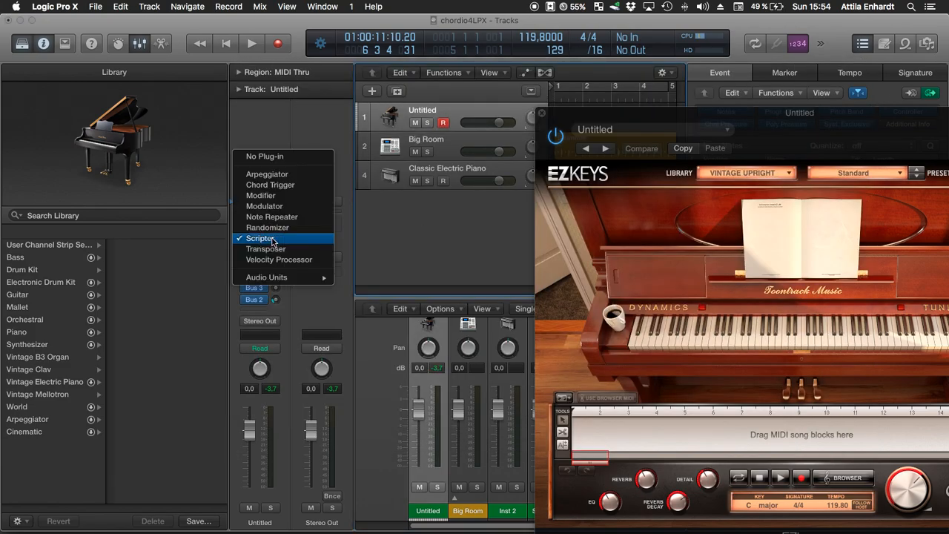
pyautogui.click(272, 238)
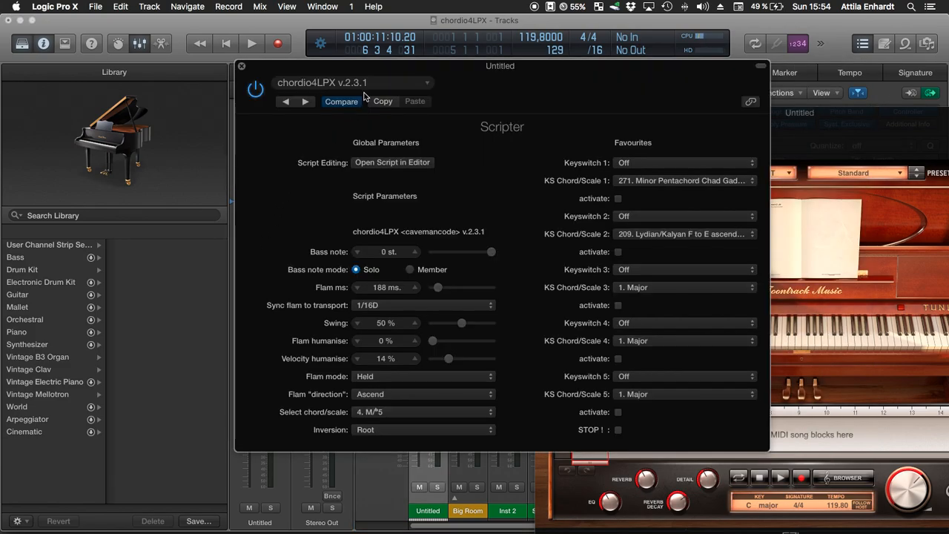
# Look up the presets in Scripter's cavemancode folder and move the plug-in window out of the way
pyautogui.click(365, 85)
pyautogui.moveTo(360, 293)
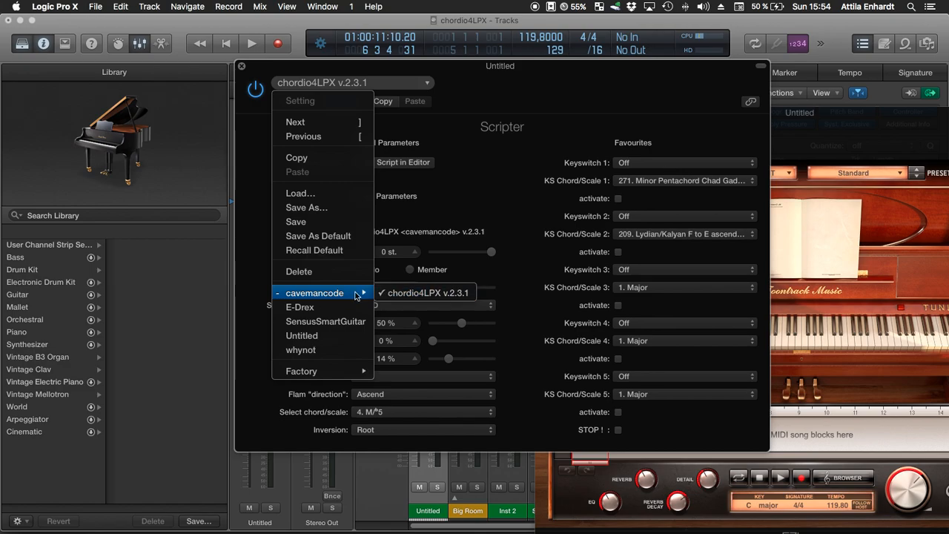
pyautogui.click(501, 195)
pyautogui.moveTo(475, 66); pyautogui.dragTo(502, 37)
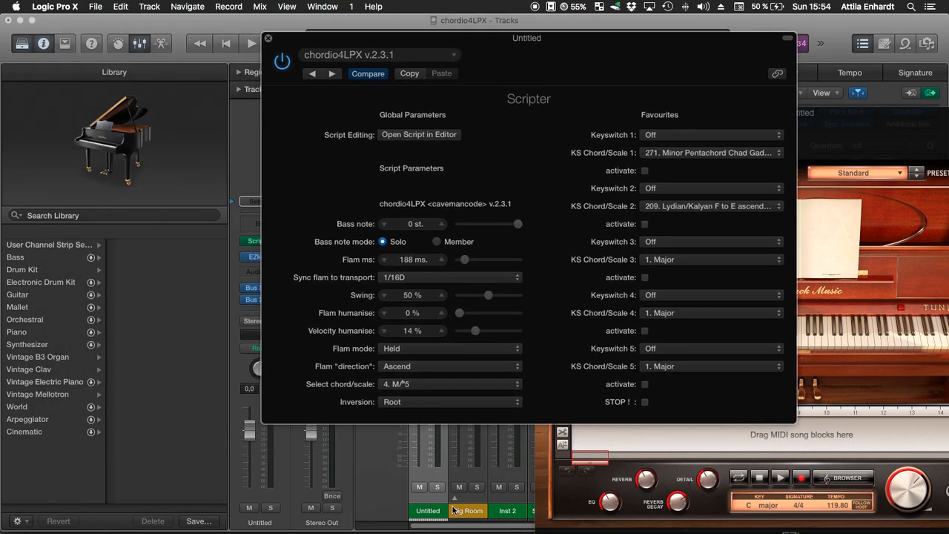
# Lower the bass note to -1 st. and switch the bass note mode to Member and back to Solo
pyautogui.press('super+Tab')
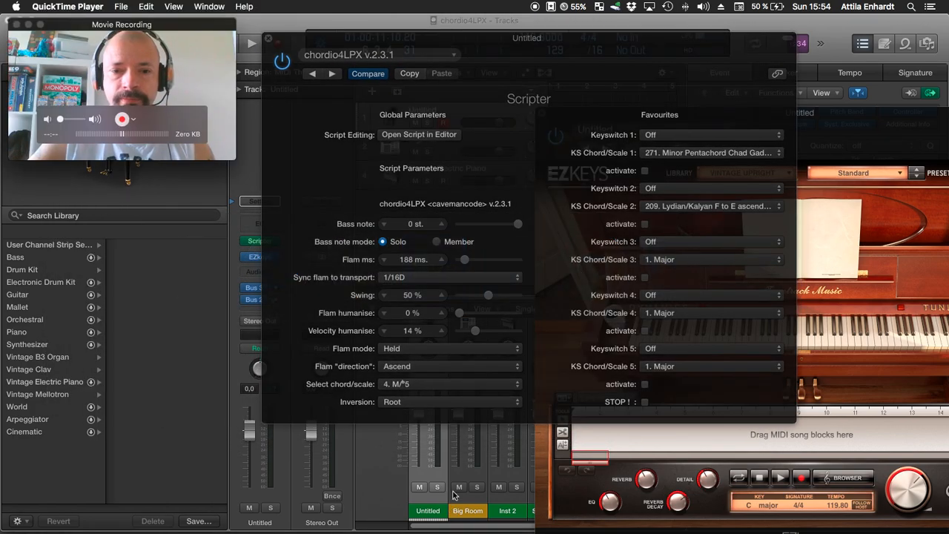
pyautogui.click(496, 182)
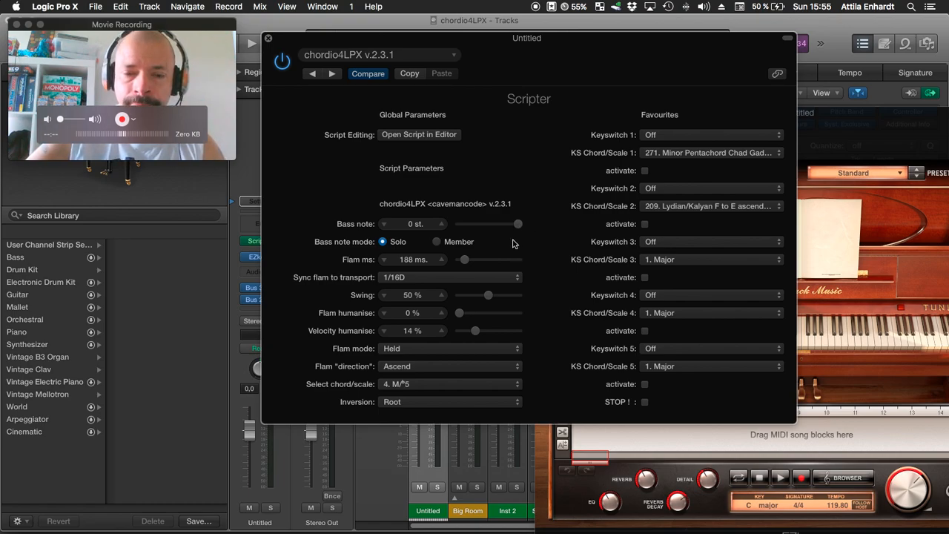
pyautogui.moveTo(517, 224)
pyautogui.mouseDown()
pyautogui.moveTo(455, 222)
pyautogui.moveTo(526, 232)
pyautogui.moveTo(514, 226)
pyautogui.mouseUp()
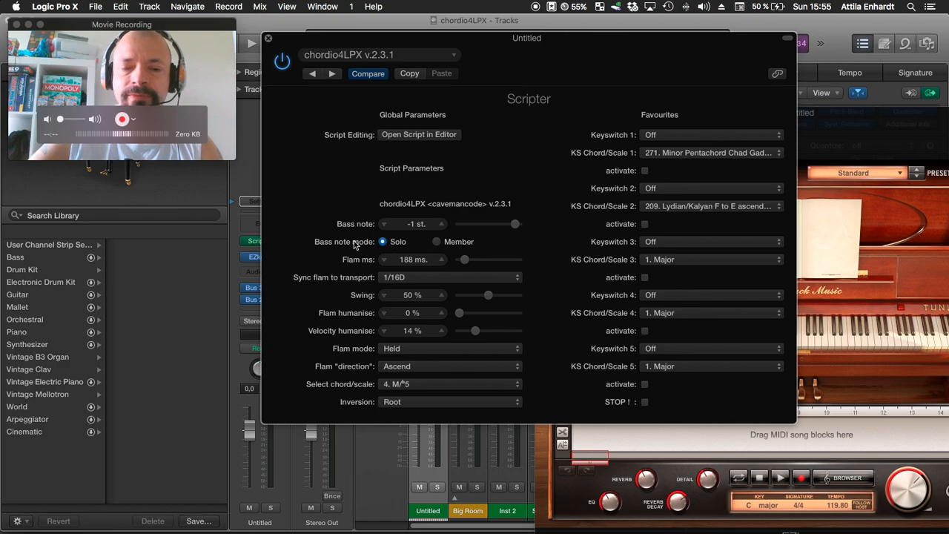
pyautogui.click(459, 241)
pyautogui.click(401, 244)
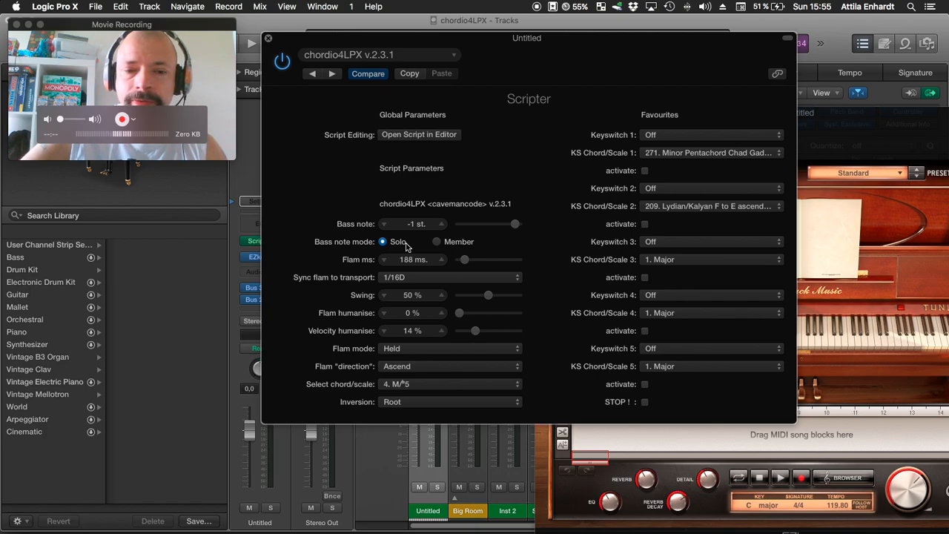
# Try syncing the flam to the transport at 1/4T and at 1/8T
pyautogui.click(419, 279)
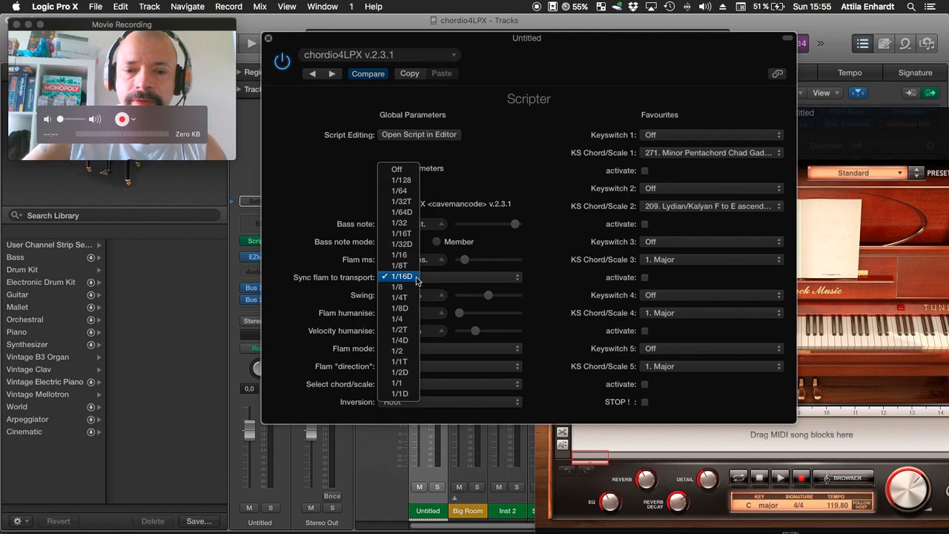
pyautogui.click(409, 297)
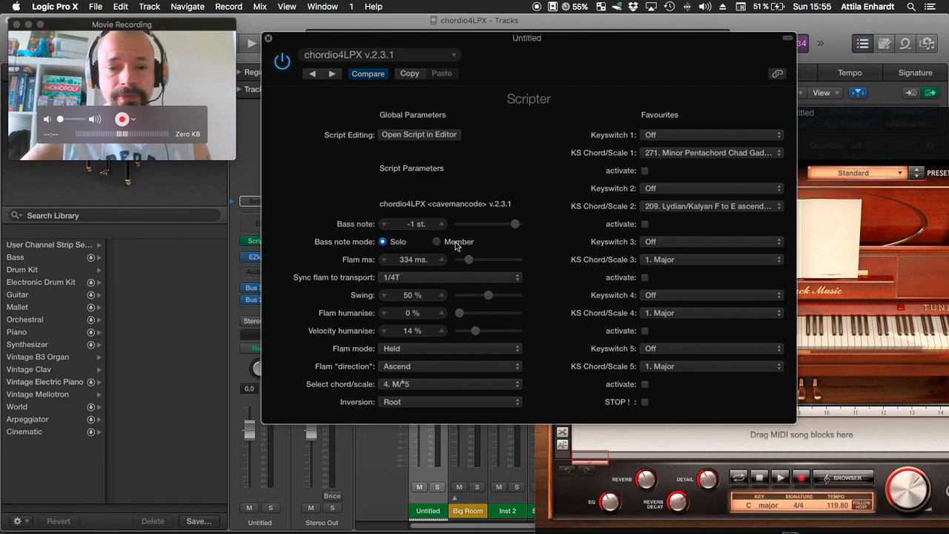
pyautogui.click(446, 278)
pyautogui.click(400, 244)
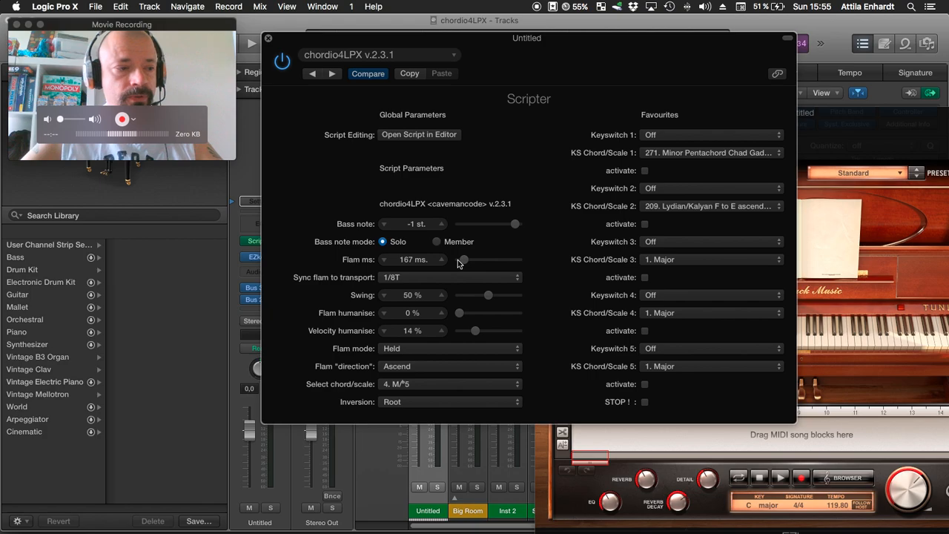
# Set the bass note to -12 st., trying it in Member mode before returning to Solo
pyautogui.click(436, 242)
pyautogui.moveTo(515, 223); pyautogui.dragTo(489, 224)
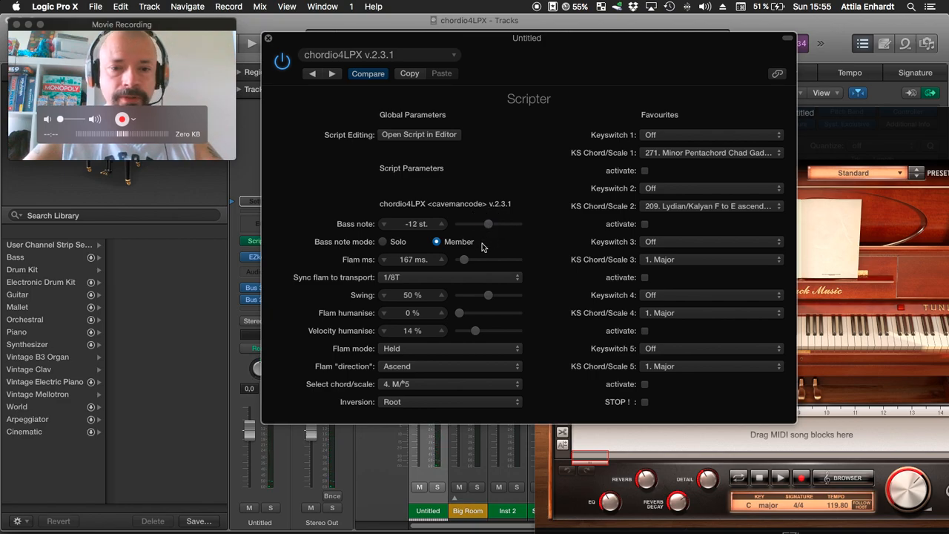
pyautogui.click(407, 243)
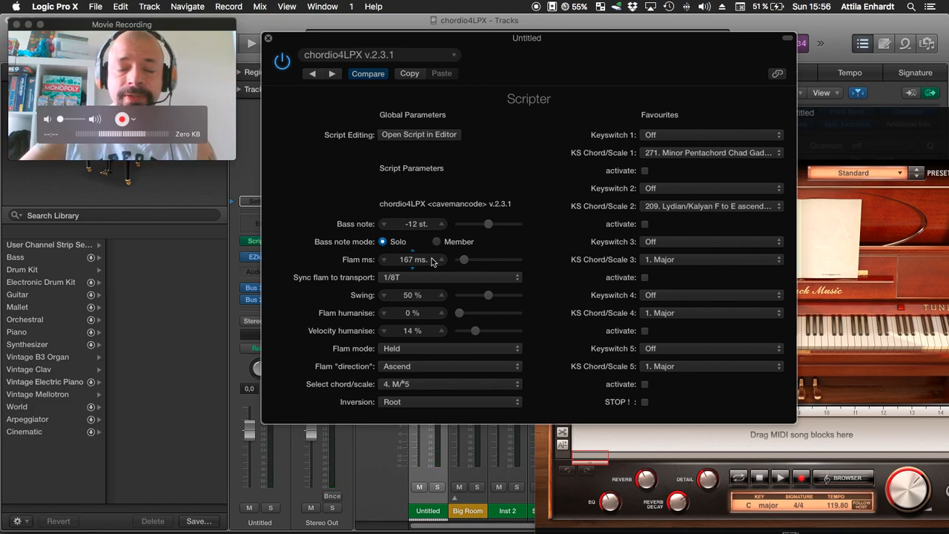
# Try a flam time of 0 ms and one of 768 ms
pyautogui.moveTo(464, 260); pyautogui.dragTo(459, 259)
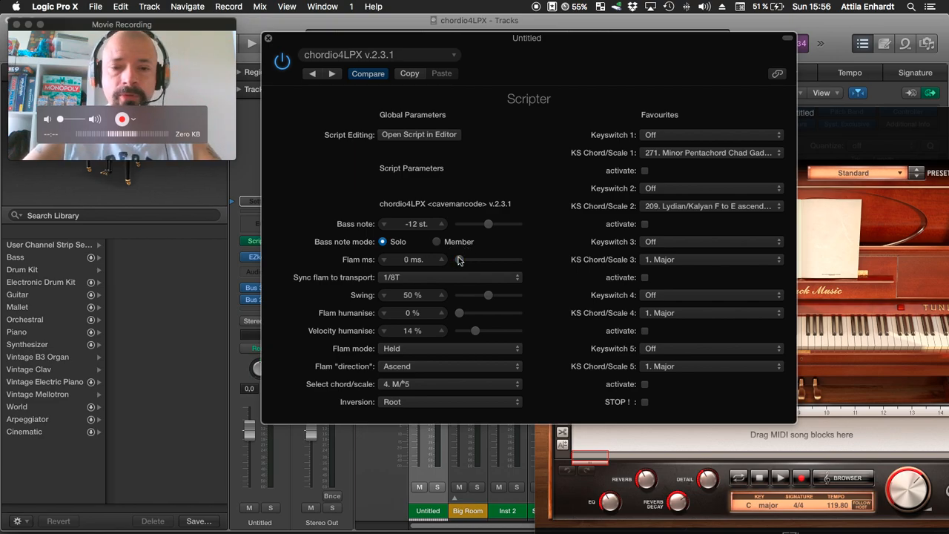
pyautogui.moveTo(459, 259); pyautogui.dragTo(481, 263)
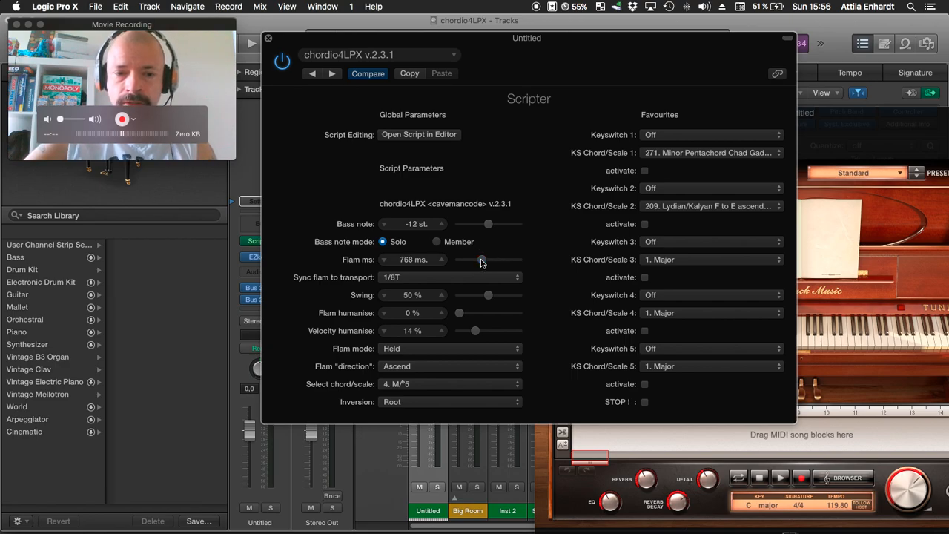
pyautogui.click(439, 280)
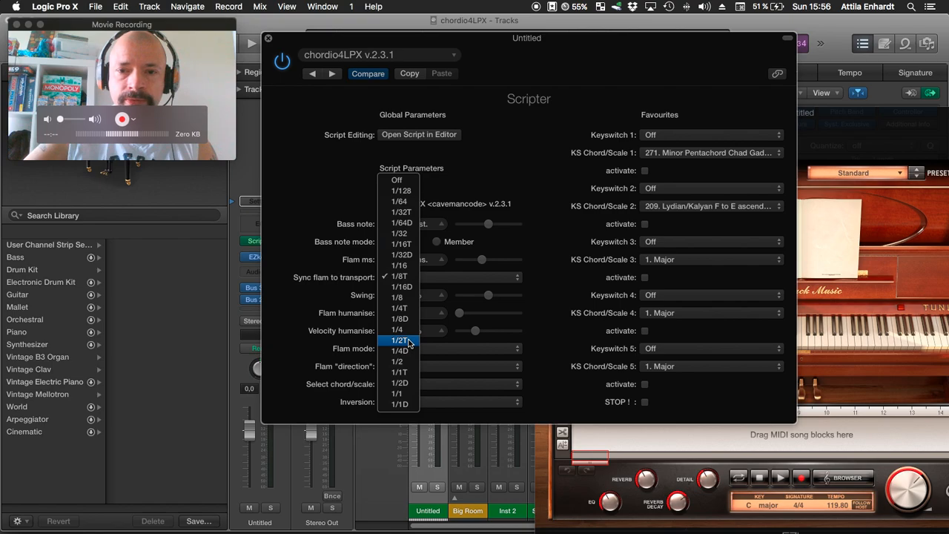
pyautogui.click(495, 49)
# Sync the flam to the transport at 1/32D, with the plug-in window moved clear of the transport display
pyautogui.moveTo(495, 49); pyautogui.dragTo(484, 102)
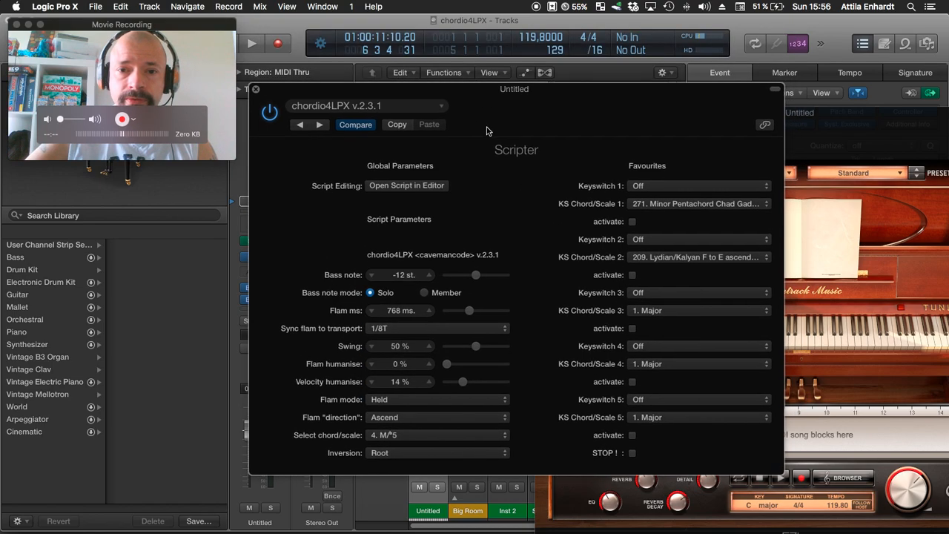
pyautogui.click(401, 329)
pyautogui.click(390, 305)
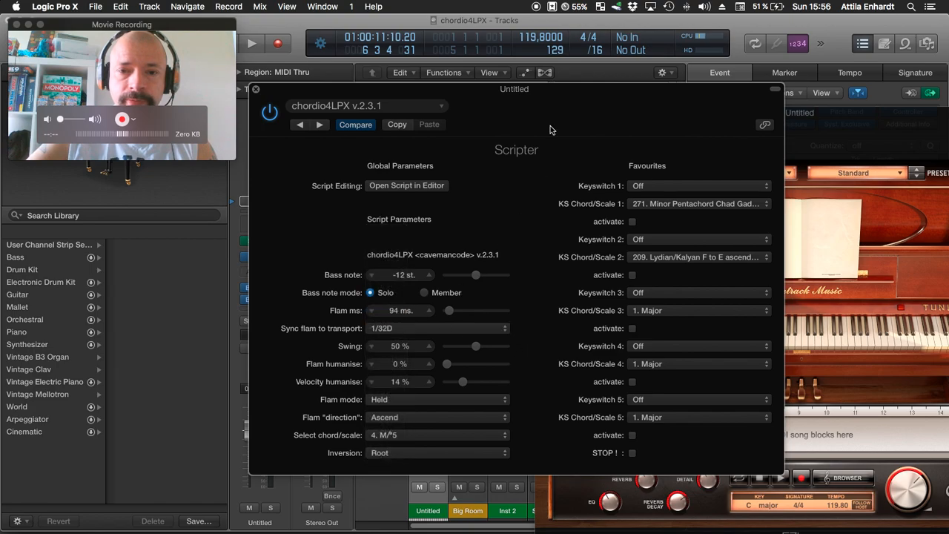
# Raise the project tempo to 126.8 and lower it to 115.8 to test the synced flam time, then switch to QuickTime Player
pyautogui.moveTo(537, 40); pyautogui.dragTo(536, 33)
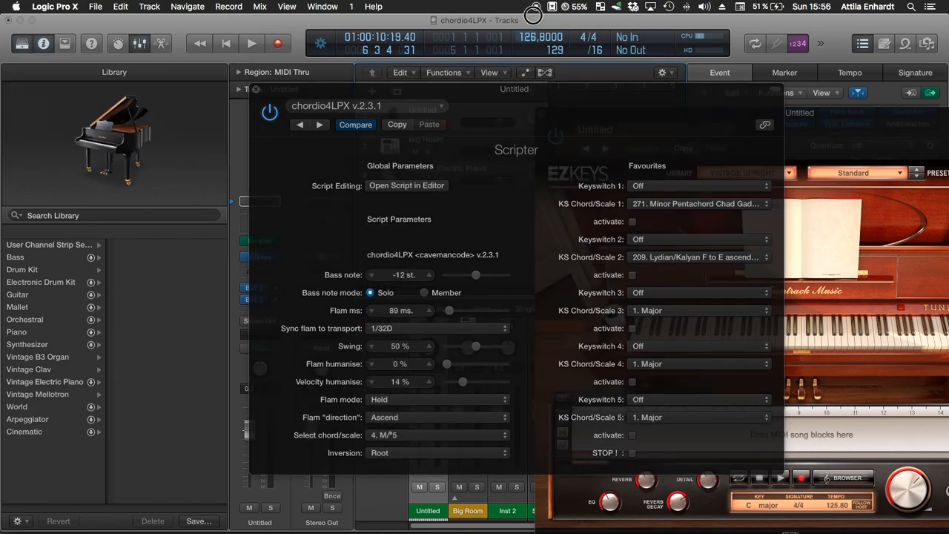
pyautogui.moveTo(532, 13); pyautogui.dragTo(535, 35)
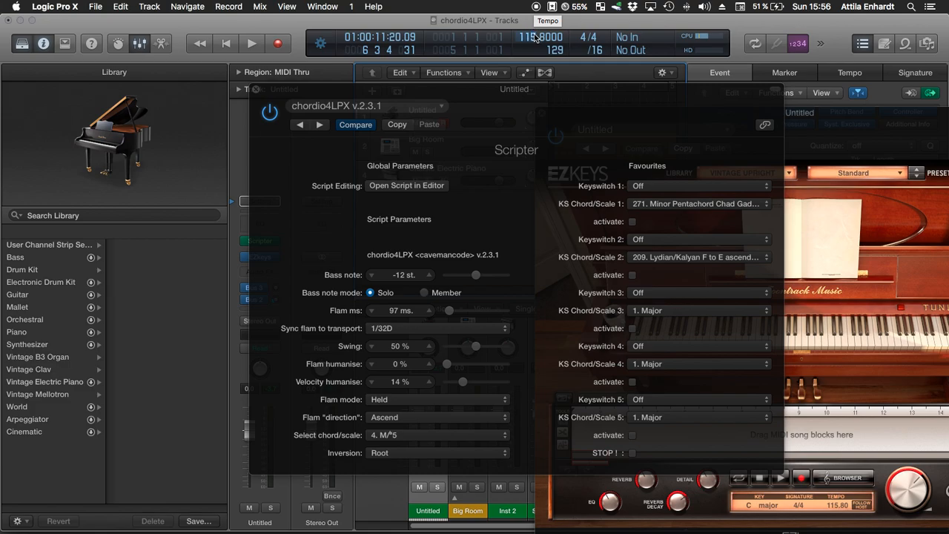
pyautogui.press('super+Tab')
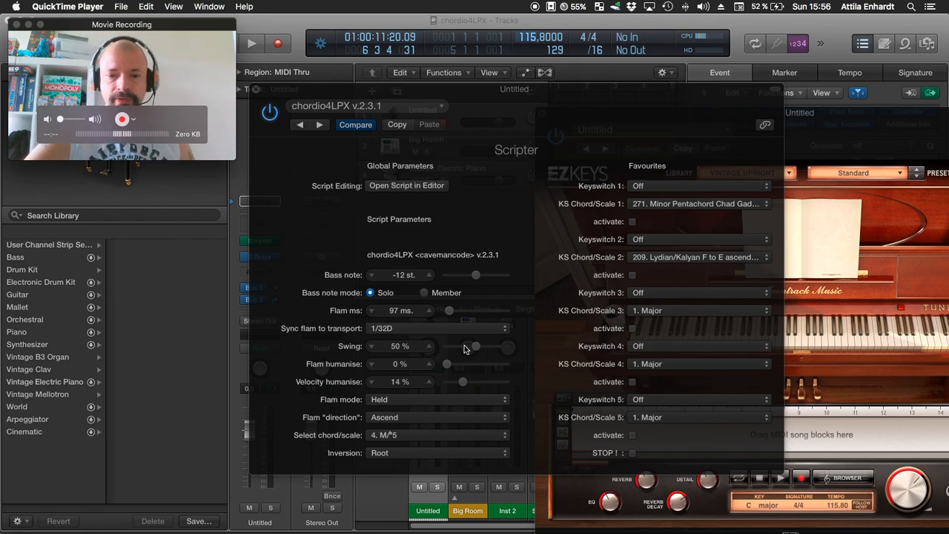
# Review the swing control and the note values offered for syncing the flam to the transport
pyautogui.moveTo(478, 346)
pyautogui.mouseDown()
pyautogui.moveTo(504, 345)
pyautogui.moveTo(429, 348)
pyautogui.moveTo(476, 349)
pyautogui.mouseUp()
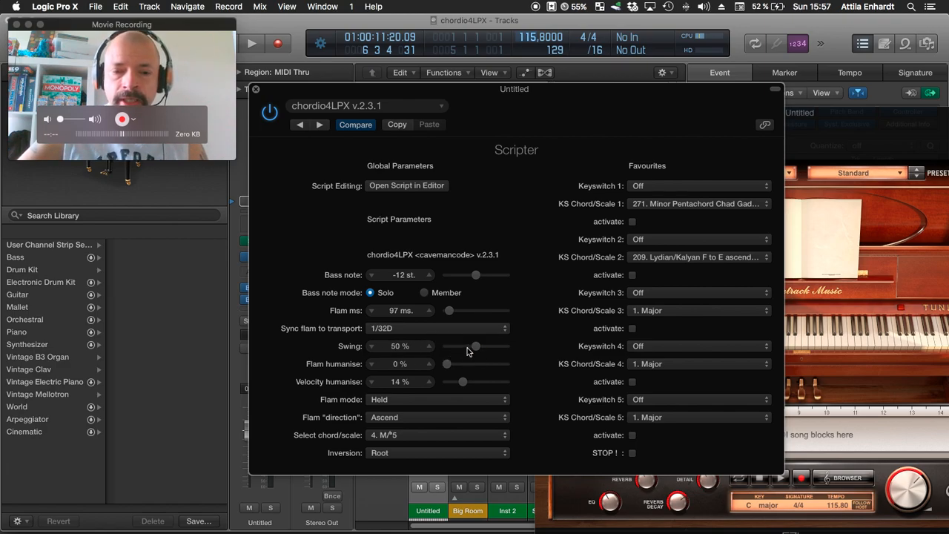
pyautogui.click(430, 328)
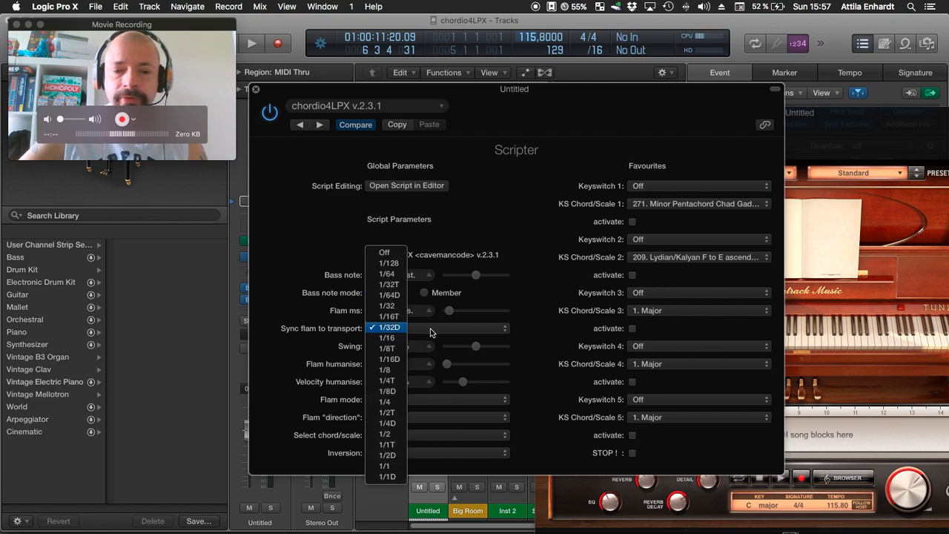
pyautogui.click(482, 295)
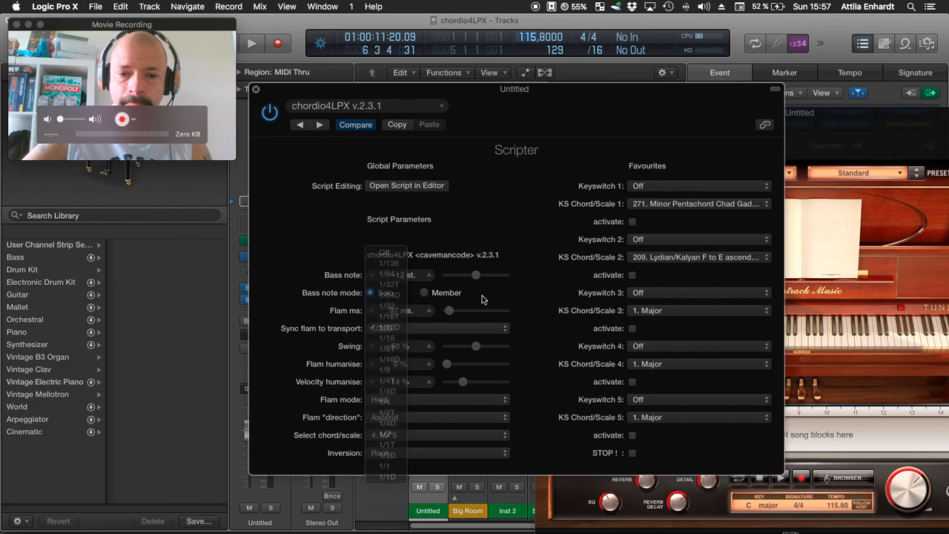
# Set flam humanise to 8 % after trying 10 % and 50 %, and velocity humanise to 13 % after trying 0 %
pyautogui.click(446, 363)
pyautogui.moveTo(445, 364); pyautogui.dragTo(465, 365)
pyautogui.moveTo(478, 364); pyautogui.dragTo(457, 363)
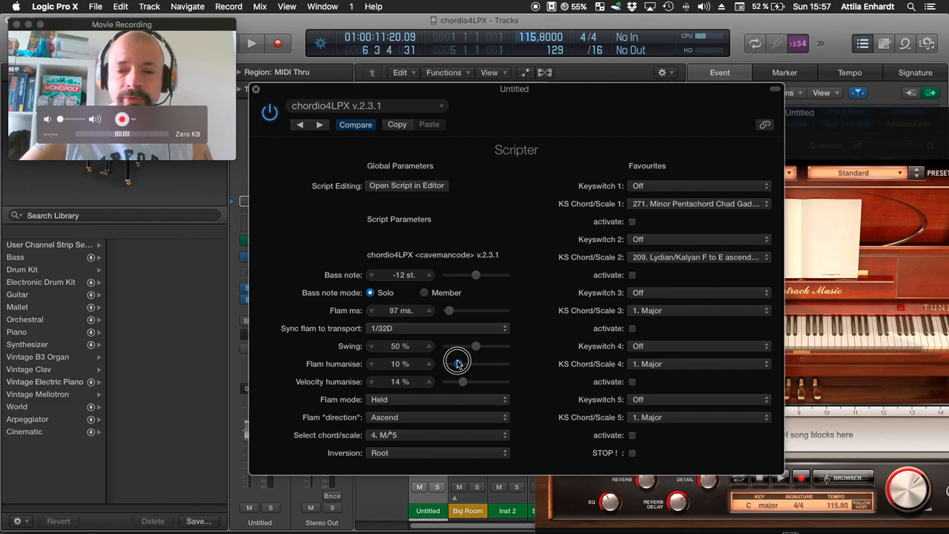
pyautogui.moveTo(456, 363); pyautogui.dragTo(505, 367)
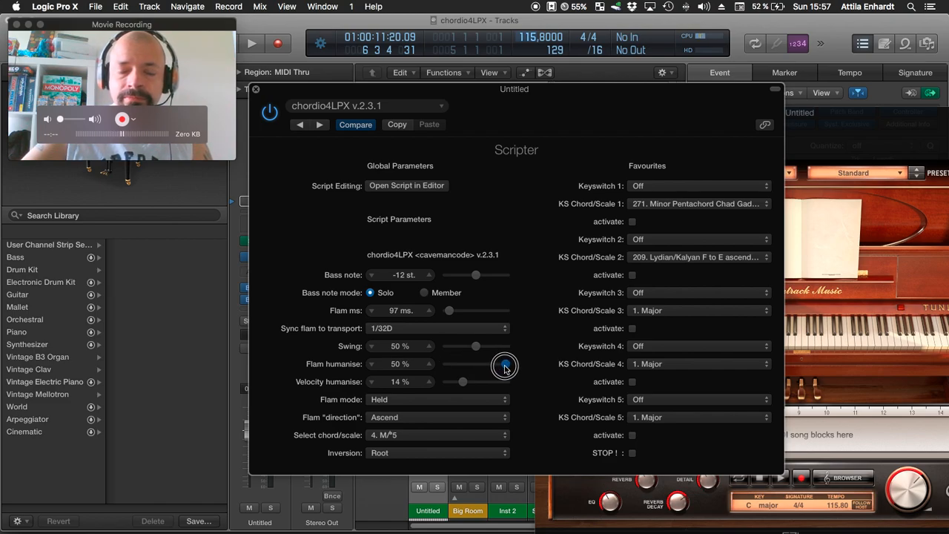
pyautogui.moveTo(505, 367); pyautogui.dragTo(454, 363)
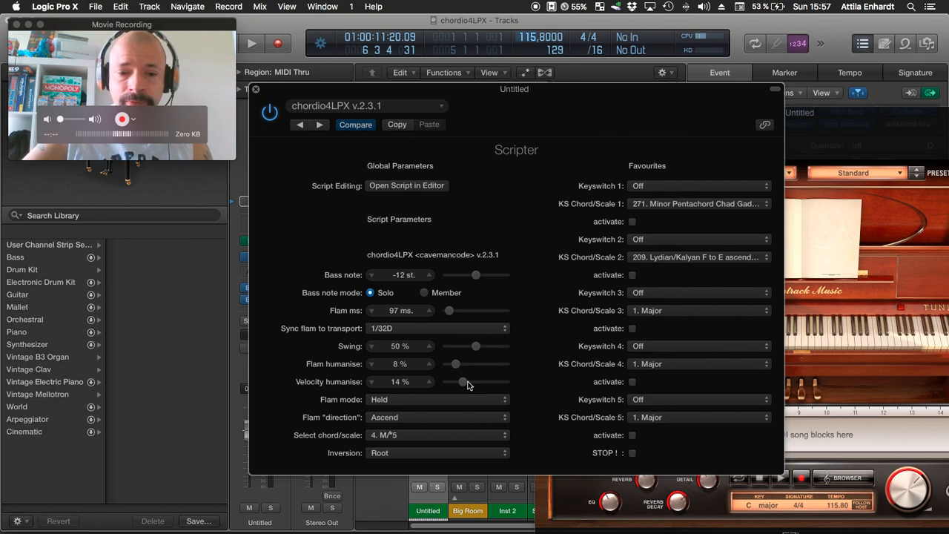
pyautogui.moveTo(464, 383); pyautogui.dragTo(448, 380)
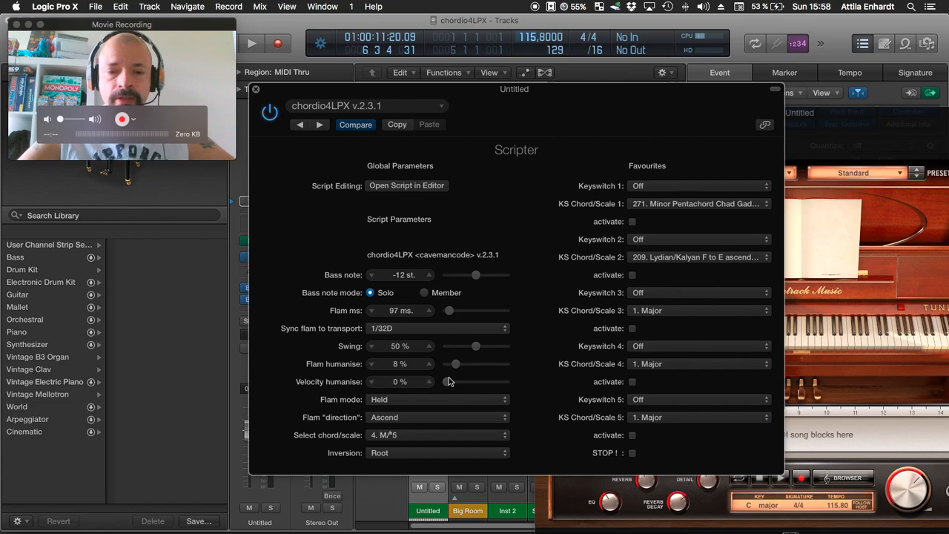
pyautogui.moveTo(449, 381); pyautogui.dragTo(463, 383)
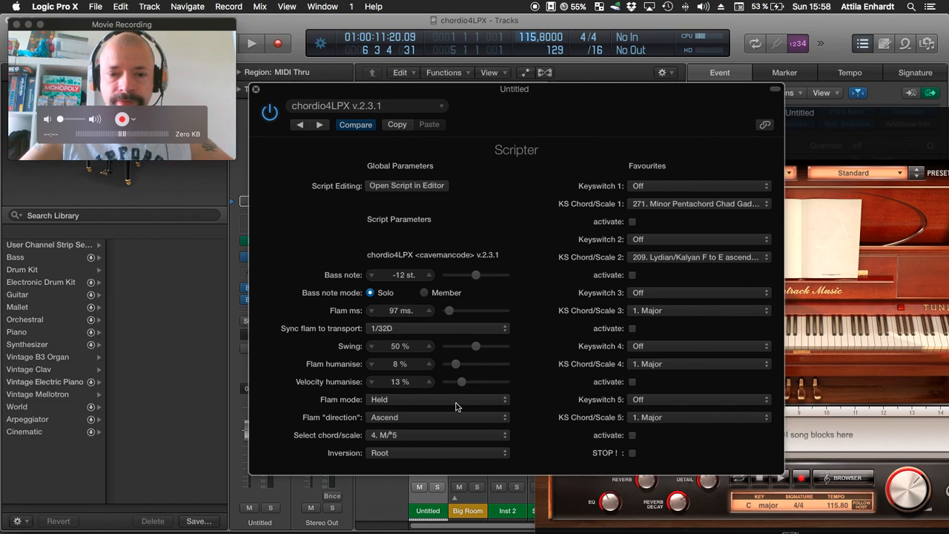
# Set the flam mode to Single and the swing to 68 %
pyautogui.click(456, 406)
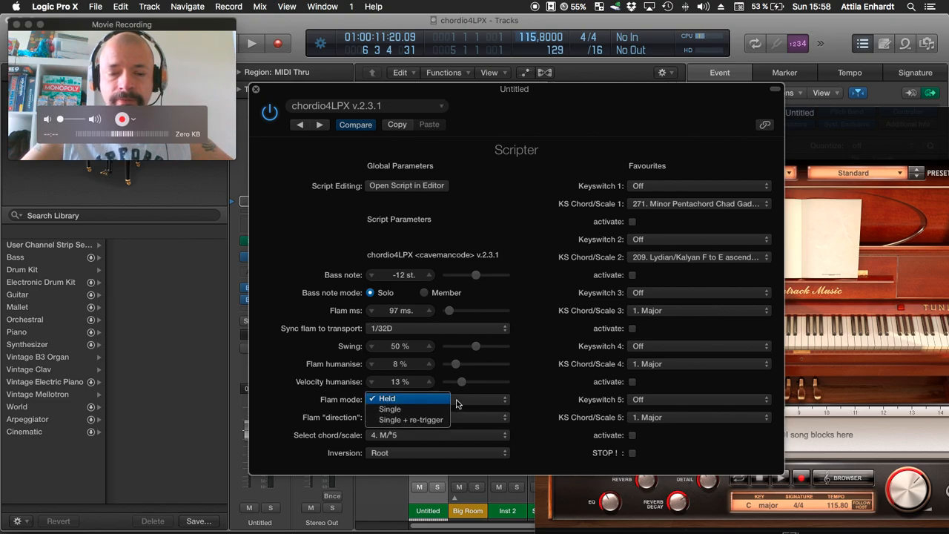
pyautogui.click(476, 387)
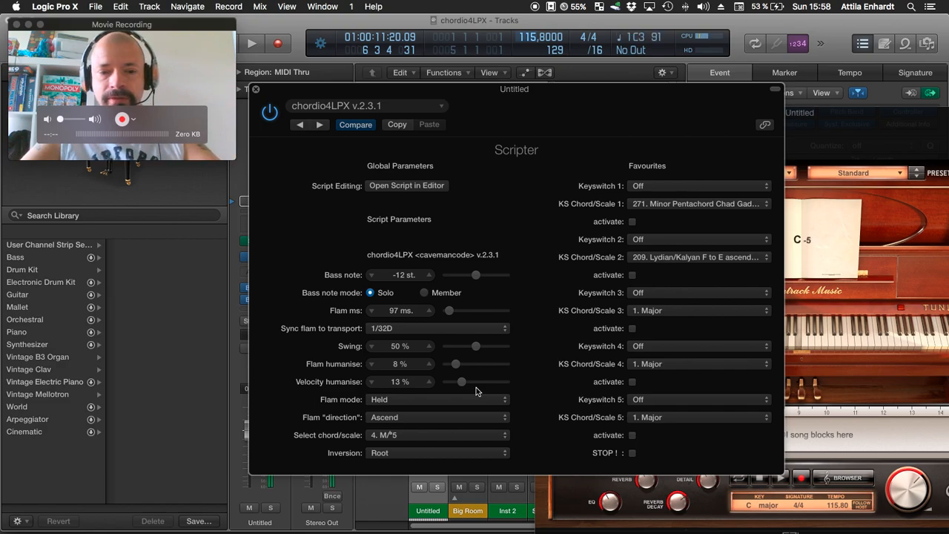
pyautogui.click(447, 400)
pyautogui.click(477, 381)
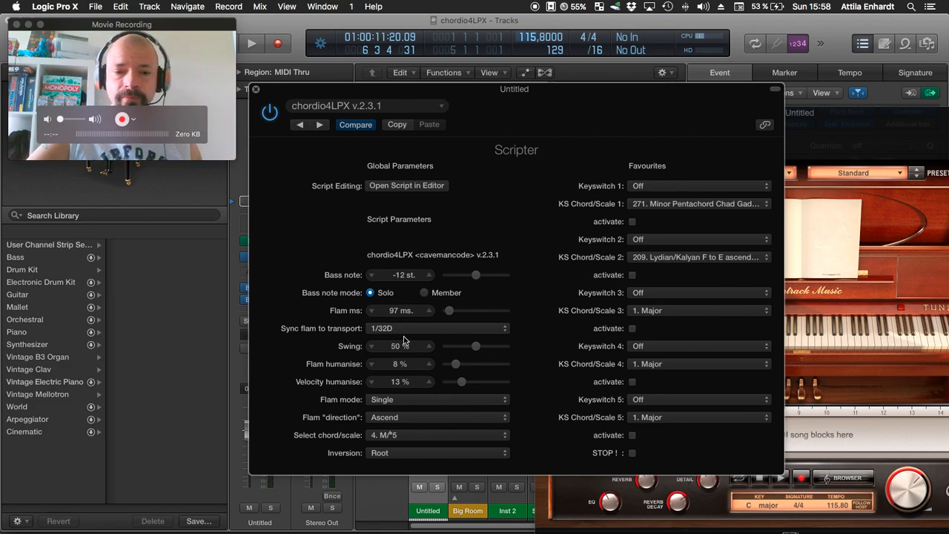
pyautogui.moveTo(476, 346); pyautogui.dragTo(487, 348)
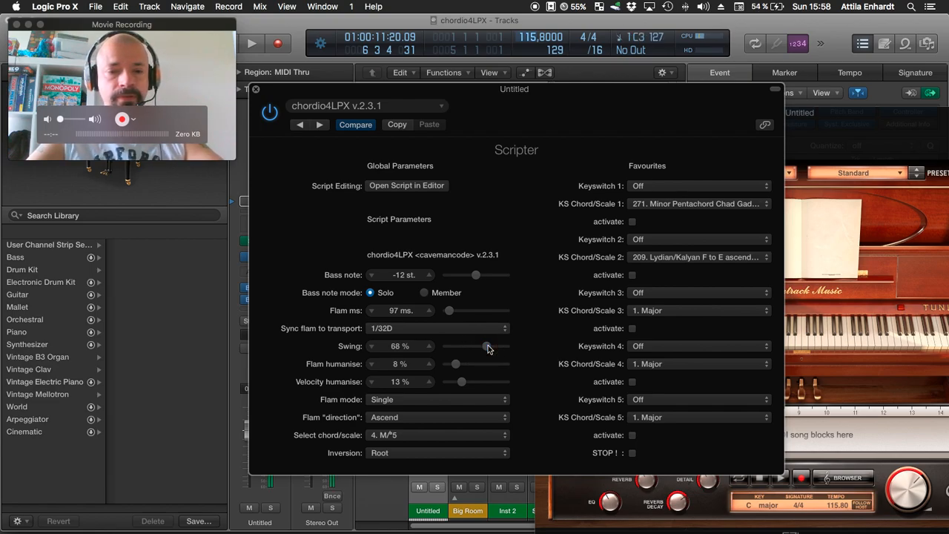
# Sync the flam to the transport at 1/8T and set the flam mode to Single + re-trigger
pyautogui.click(427, 332)
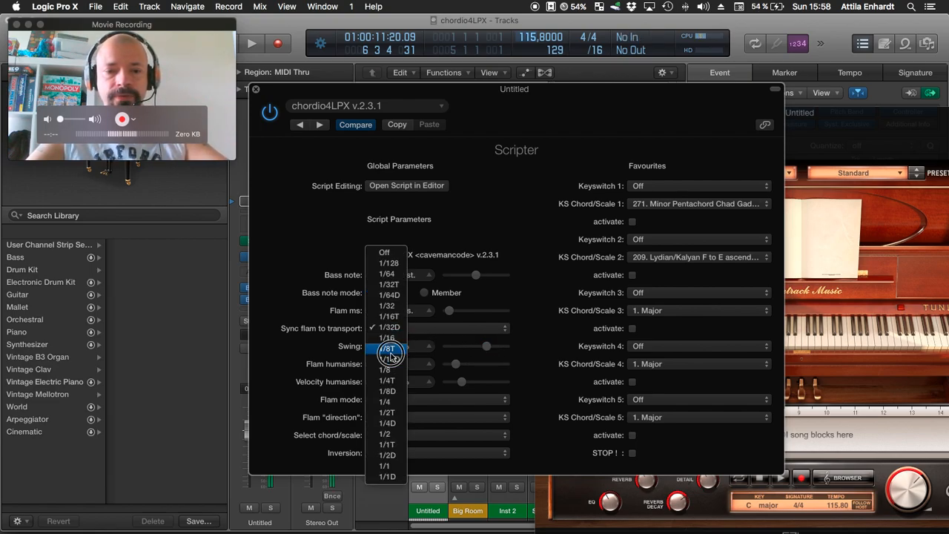
pyautogui.click(388, 348)
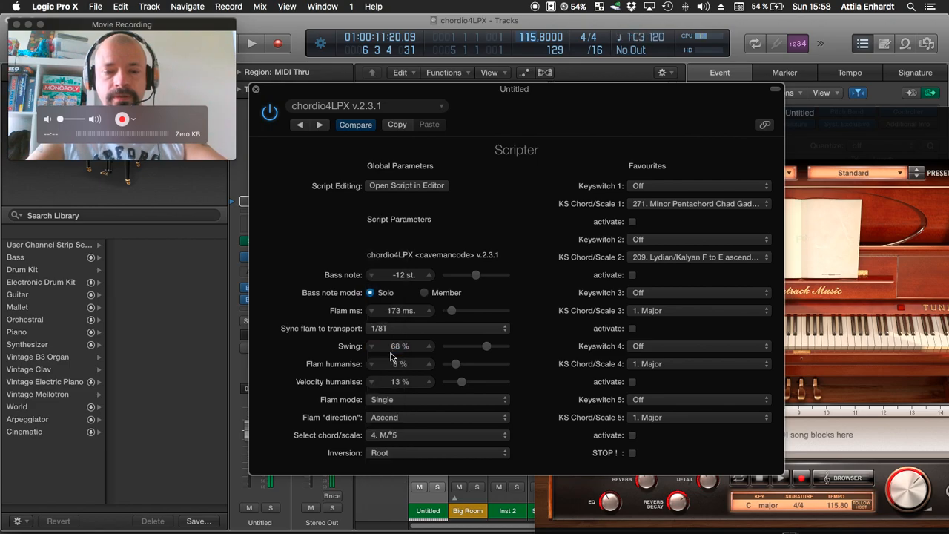
pyautogui.click(419, 400)
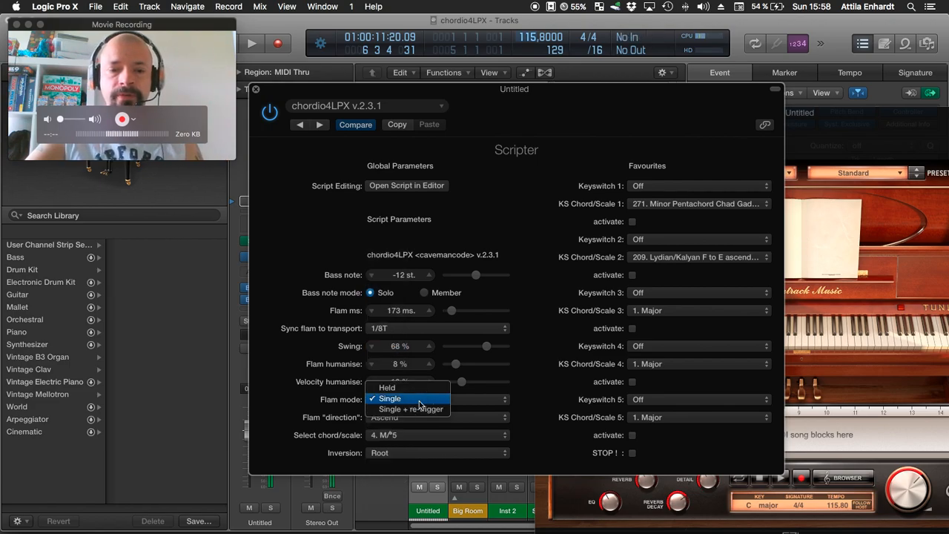
pyautogui.click(413, 407)
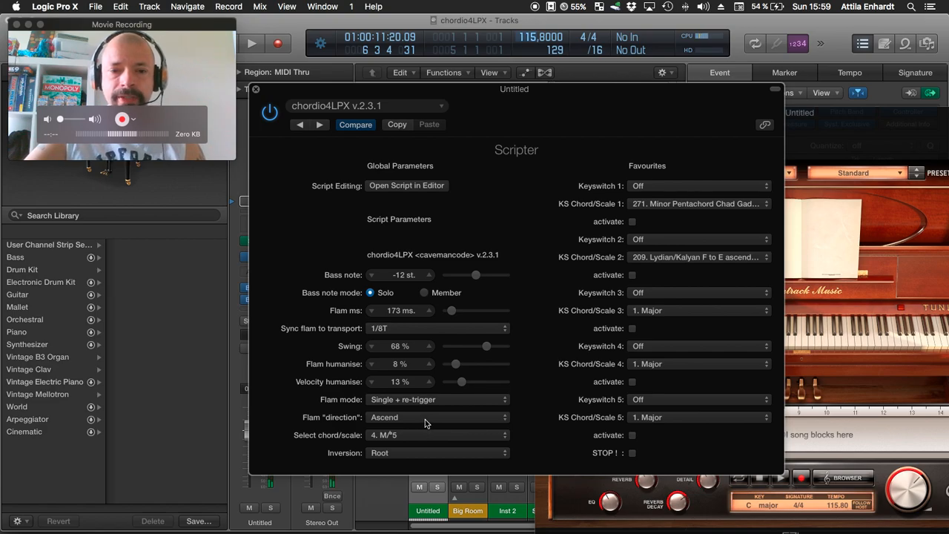
# Show the on-screen keyboard, shrink it and place it clear of the Scripter parameters
pyautogui.moveTo(567, 95); pyautogui.dragTo(559, 89)
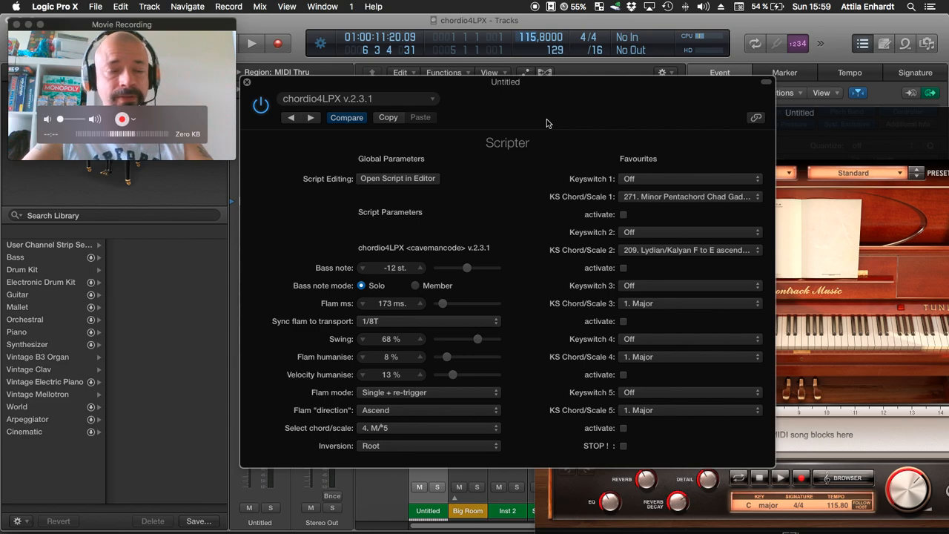
pyautogui.click(322, 7)
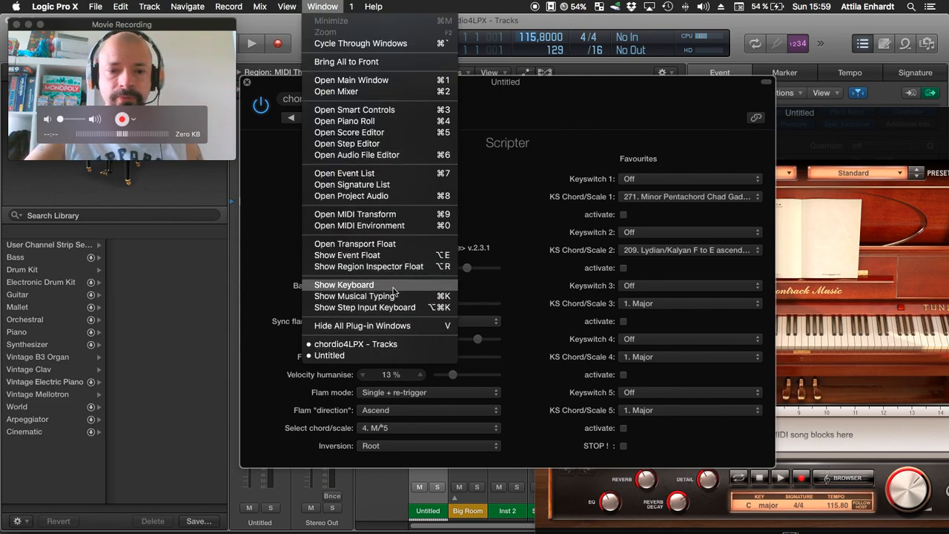
pyautogui.click(344, 284)
pyautogui.doubleClick(370, 57)
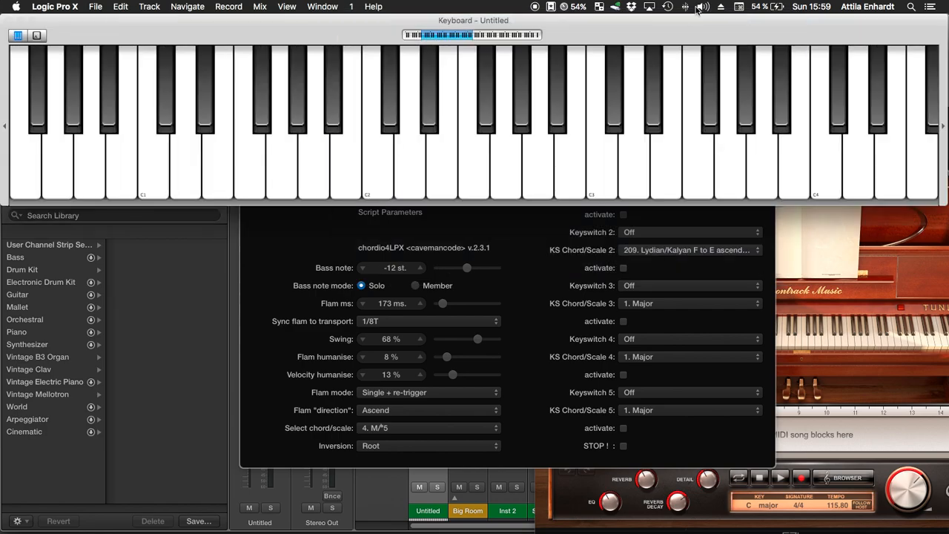
pyautogui.doubleClick(676, 22)
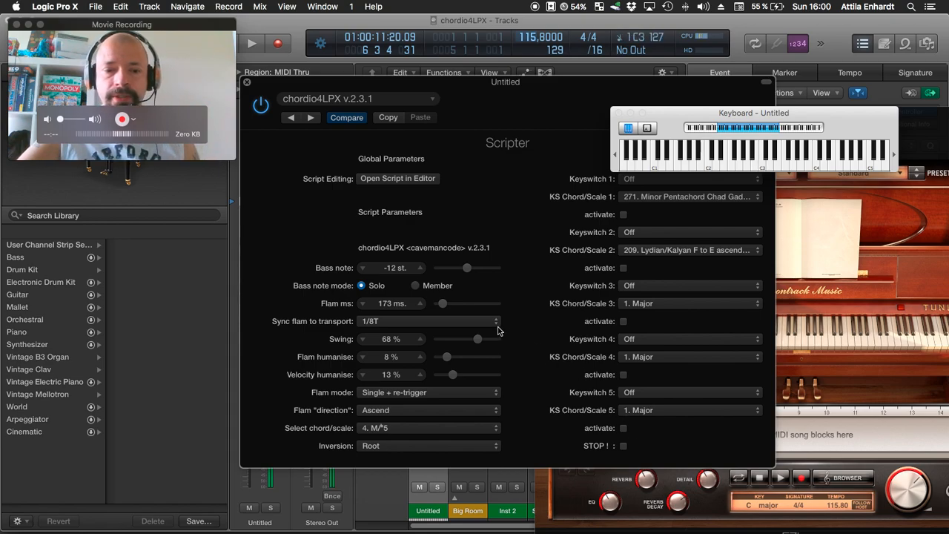
pyautogui.moveTo(680, 120); pyautogui.dragTo(719, 31)
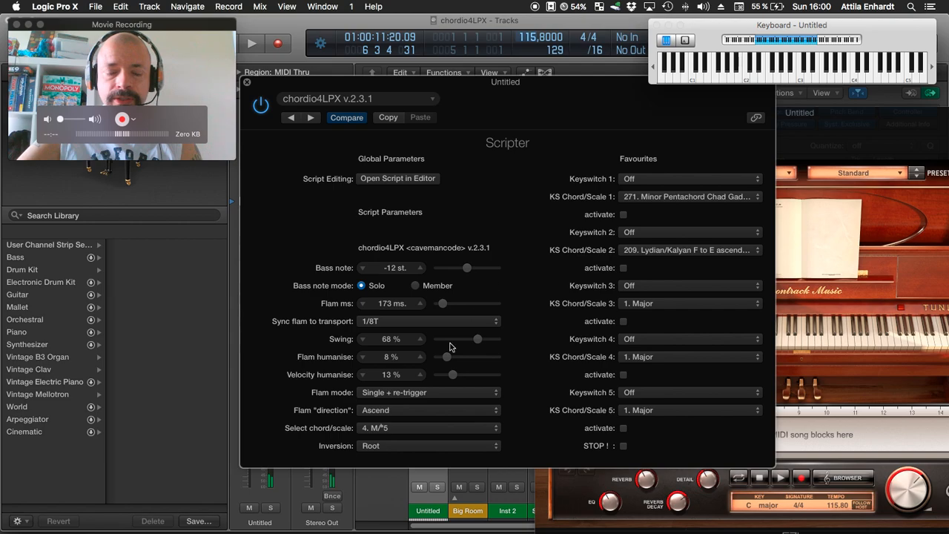
# Set the flam mode to Single after trying Held
pyautogui.click(401, 397)
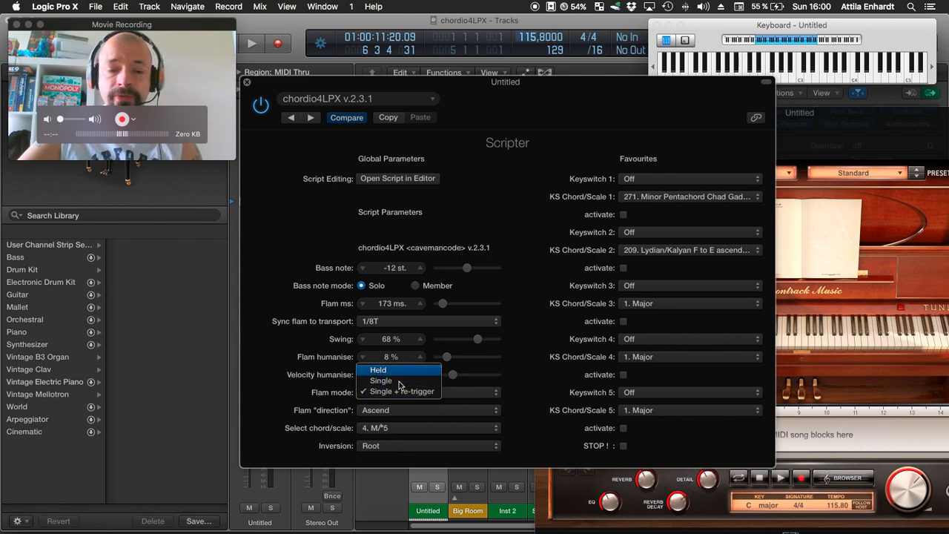
pyautogui.click(392, 369)
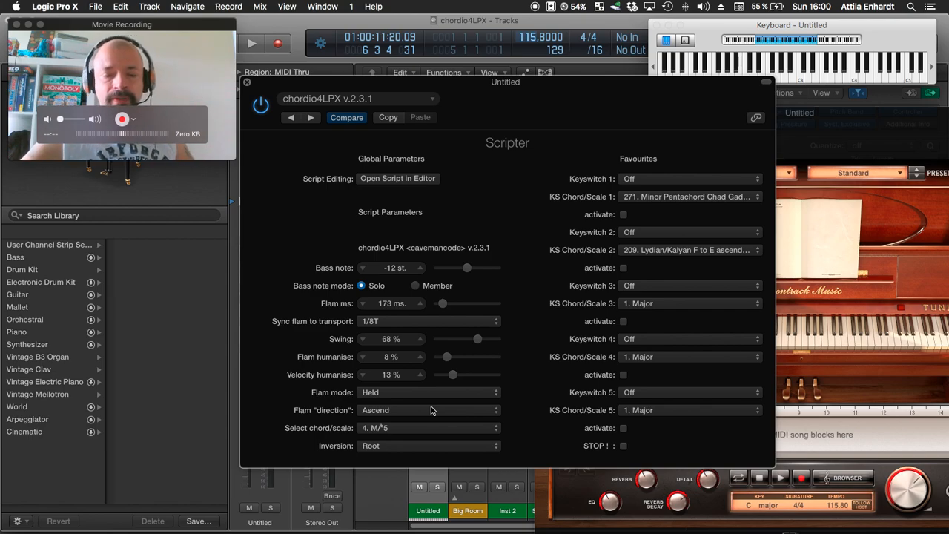
pyautogui.click(420, 392)
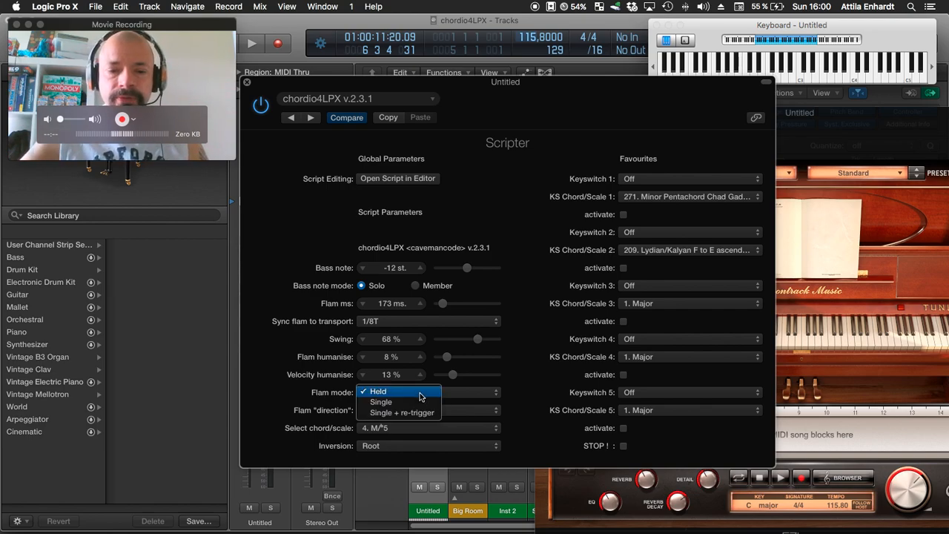
pyautogui.click(413, 403)
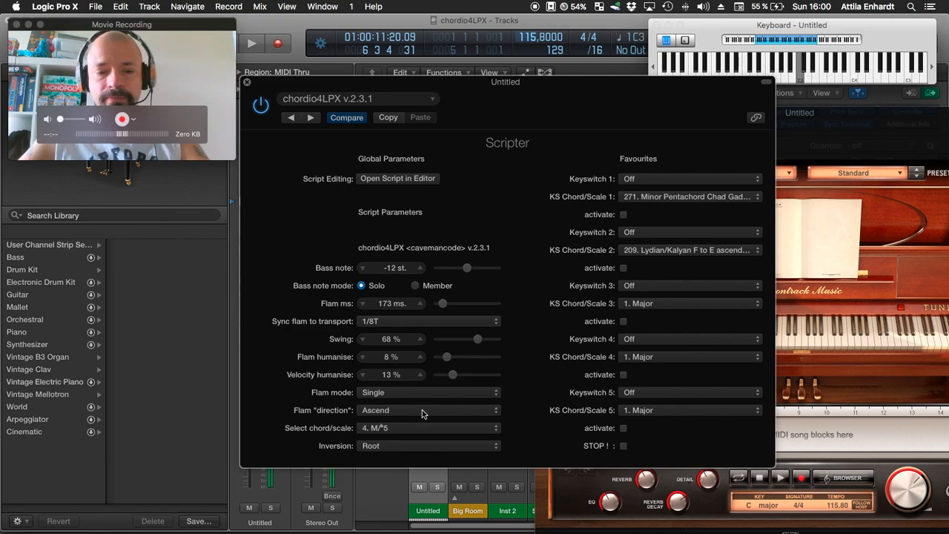
# Set the flam direction to Descend and the bass note to 0 st
pyautogui.click(422, 409)
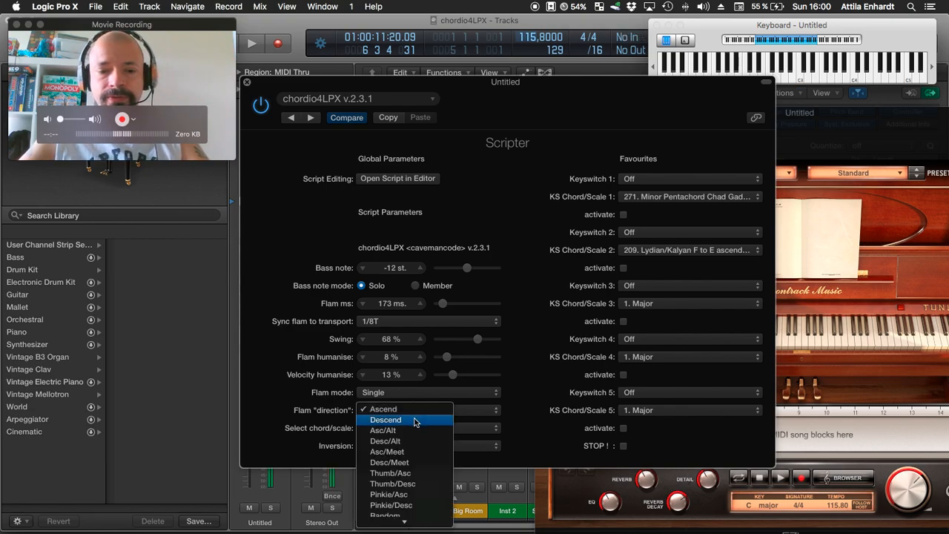
pyautogui.click(418, 421)
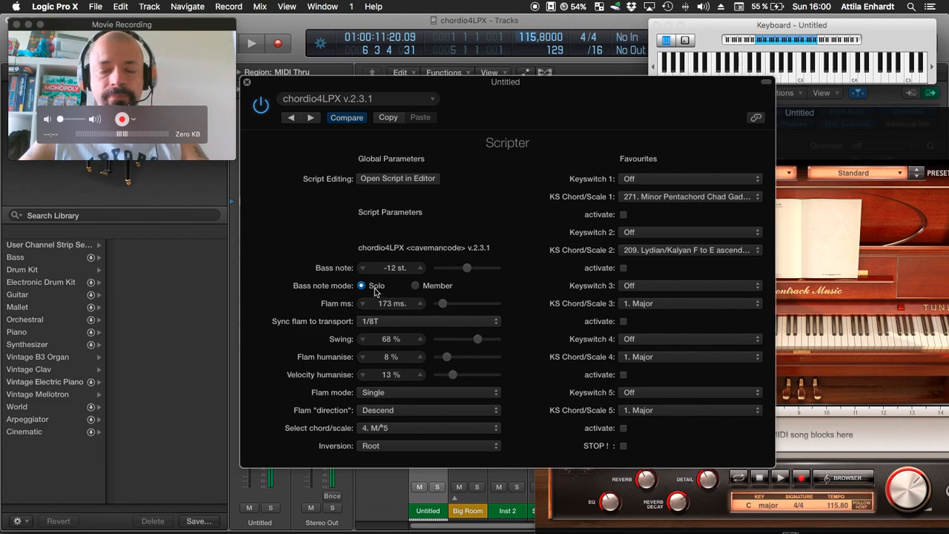
pyautogui.moveTo(510, 269); pyautogui.dragTo(513, 269)
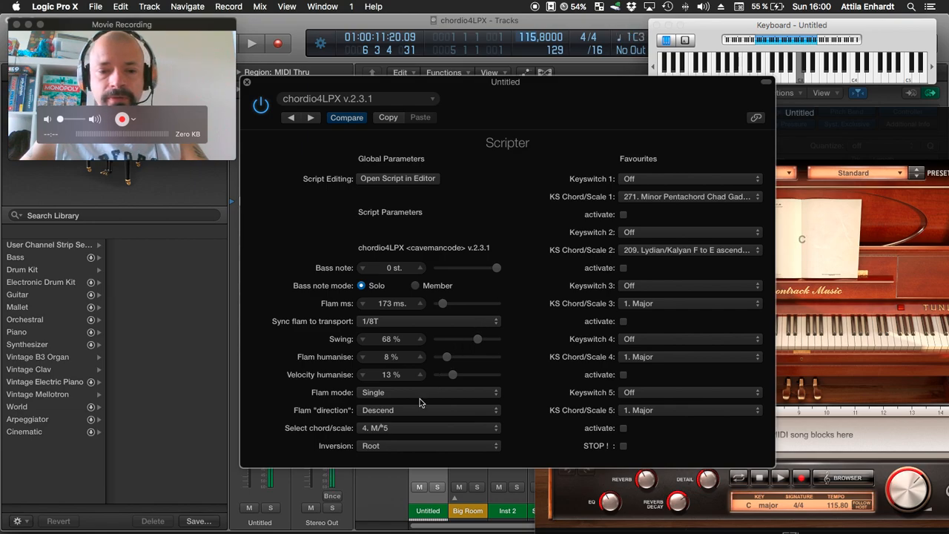
# Set the flam direction to Asc/Alt and activate the second favourite, the 209. Lydian/Kalyan scale
pyautogui.click(406, 412)
pyautogui.click(407, 419)
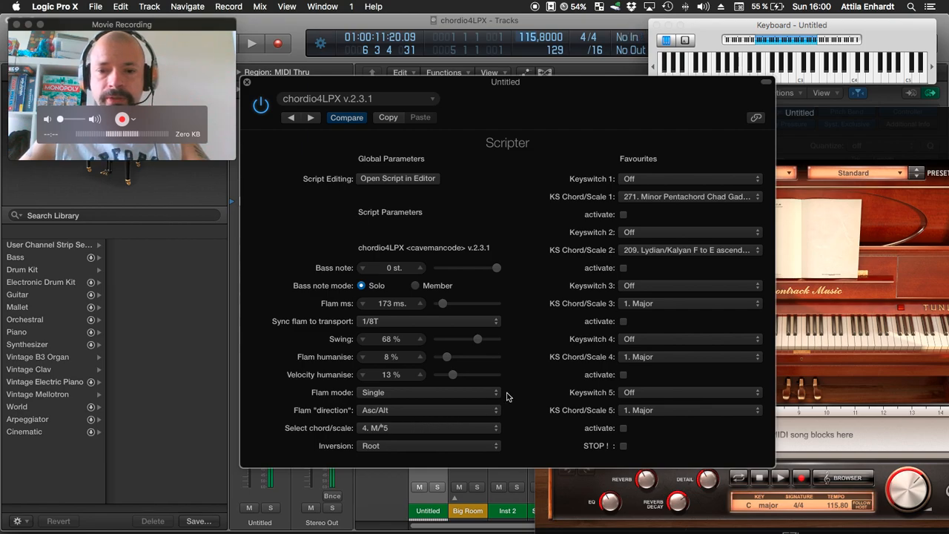
pyautogui.click(623, 268)
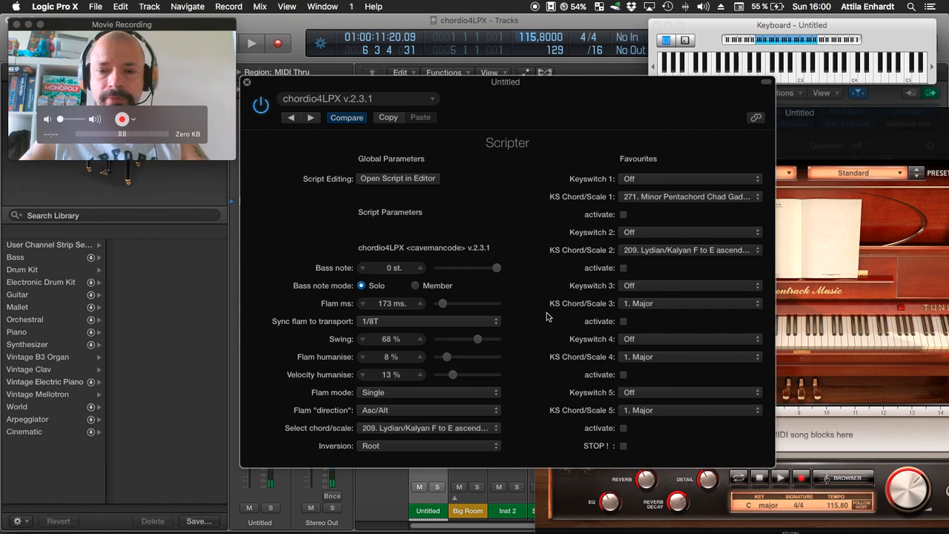
# Try the flam directions Desc/Alt, Asc/Meet and Desc/Meet in turn on the Lydian/Kalyan scale
pyautogui.click(414, 413)
pyautogui.click(423, 422)
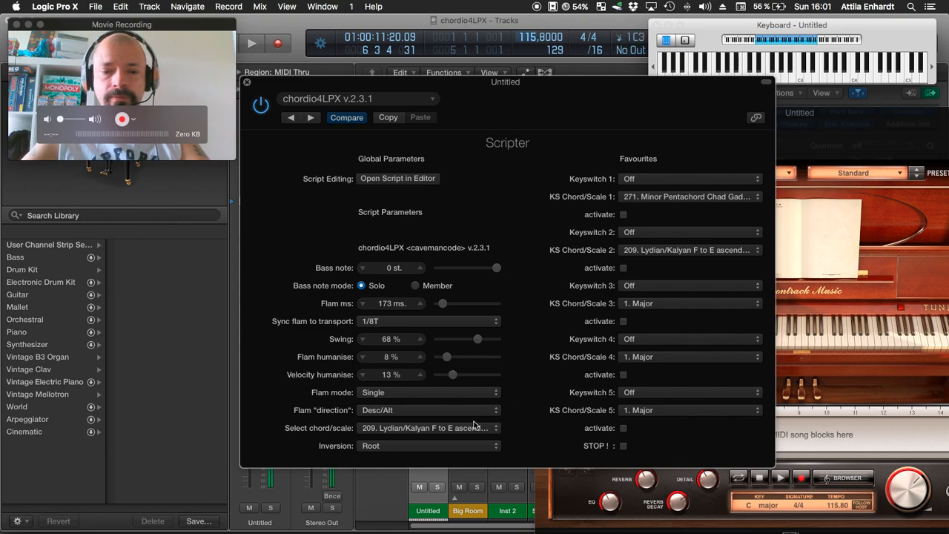
pyautogui.click(446, 428)
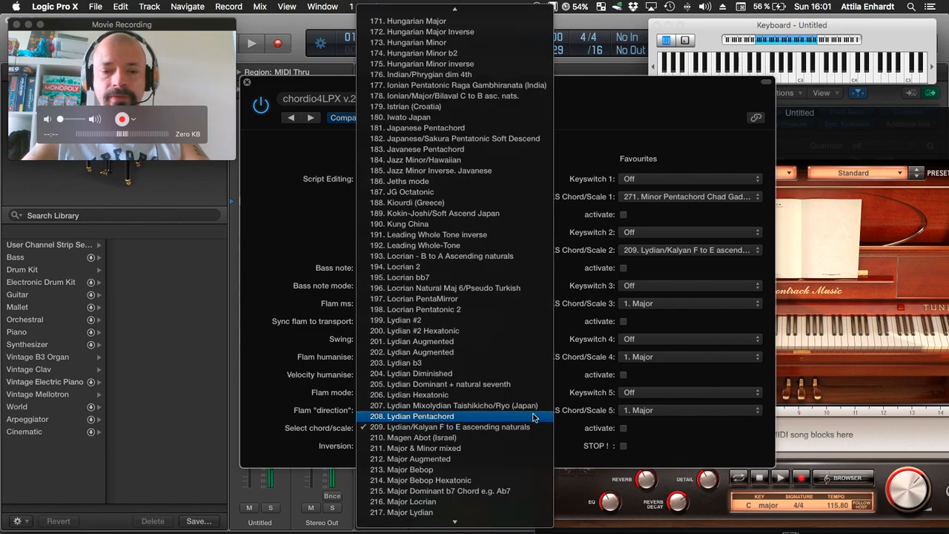
pyautogui.click(559, 393)
pyautogui.click(426, 415)
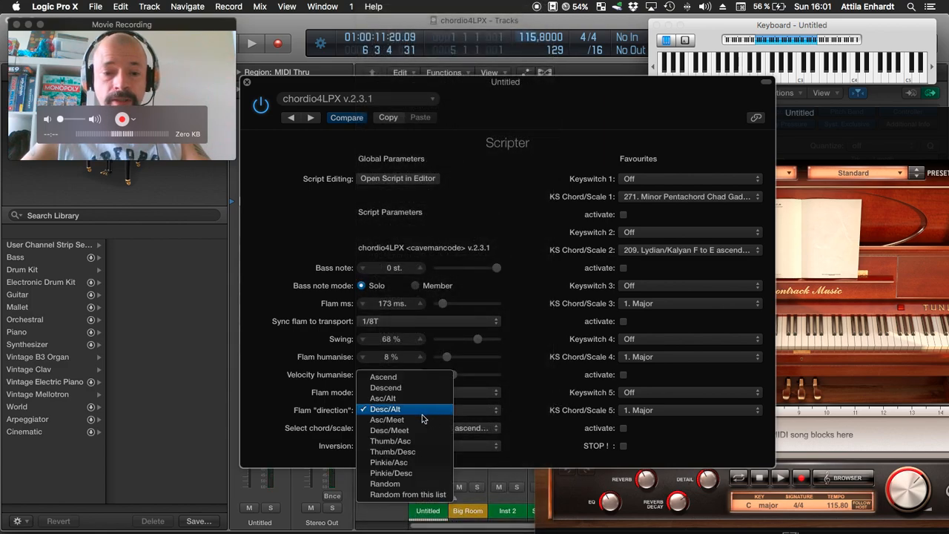
pyautogui.click(421, 427)
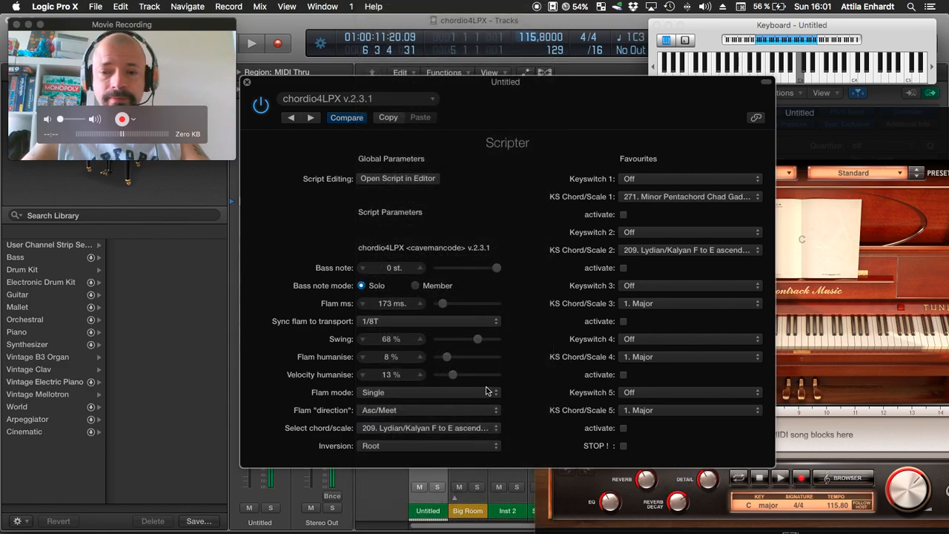
pyautogui.click(425, 408)
pyautogui.click(459, 422)
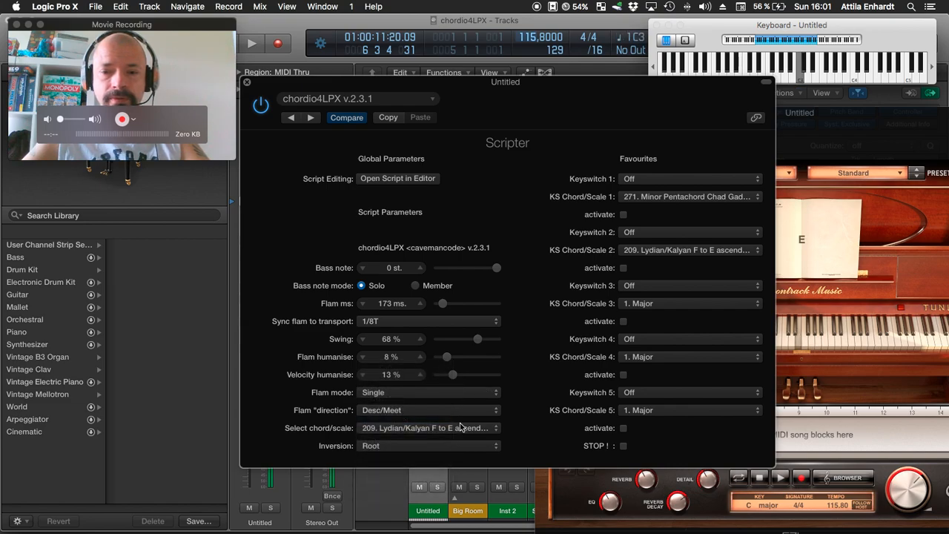
# Try the flam directions Thumb/Asc, Thumb/Desc and Pinkie/Asc in turn
pyautogui.click(415, 411)
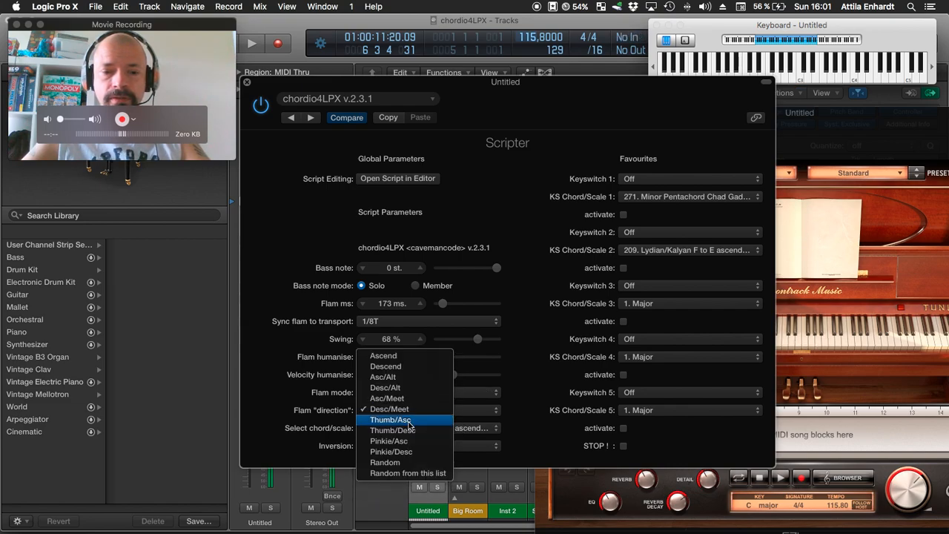
pyautogui.click(426, 427)
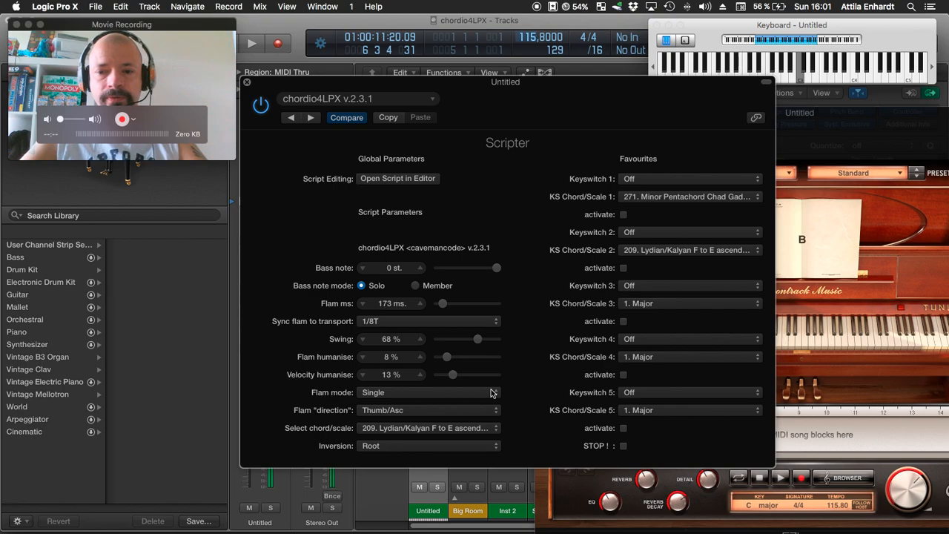
pyautogui.click(414, 411)
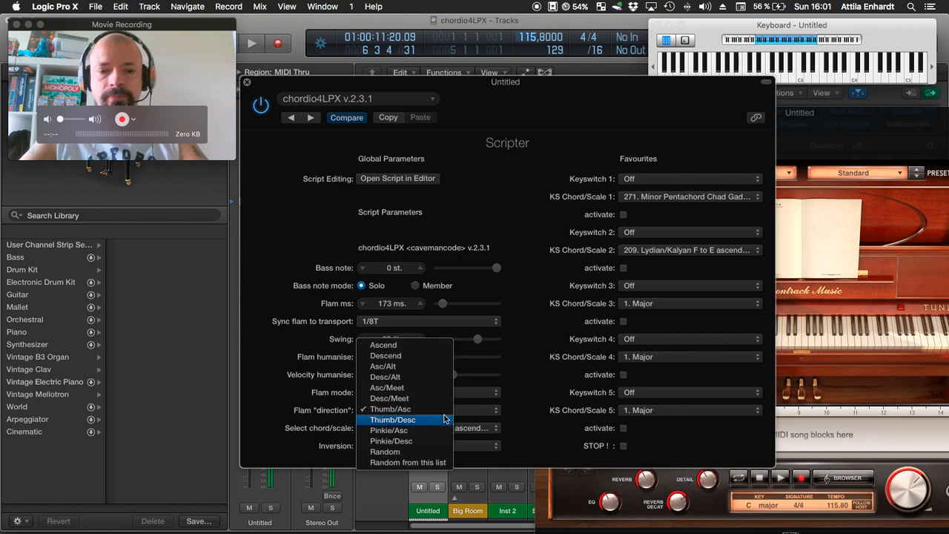
pyautogui.click(437, 420)
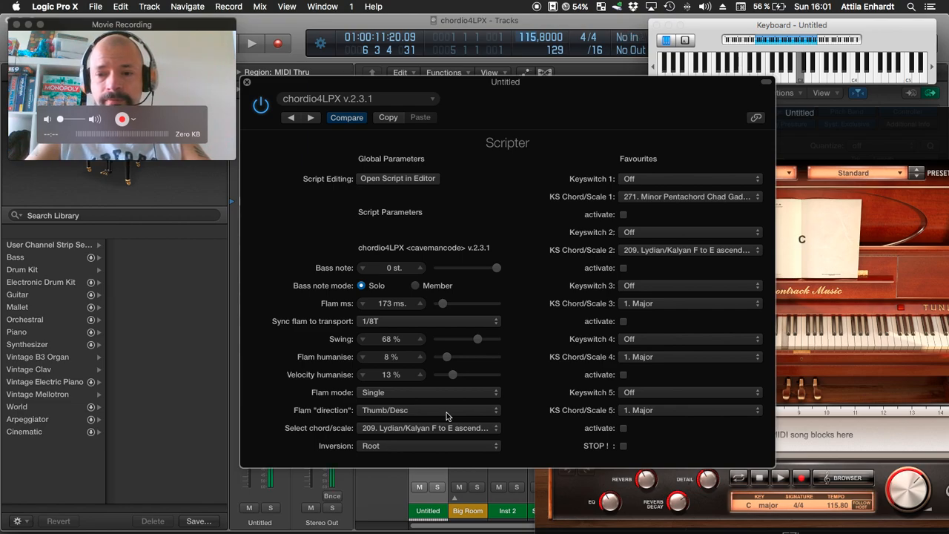
pyautogui.click(443, 412)
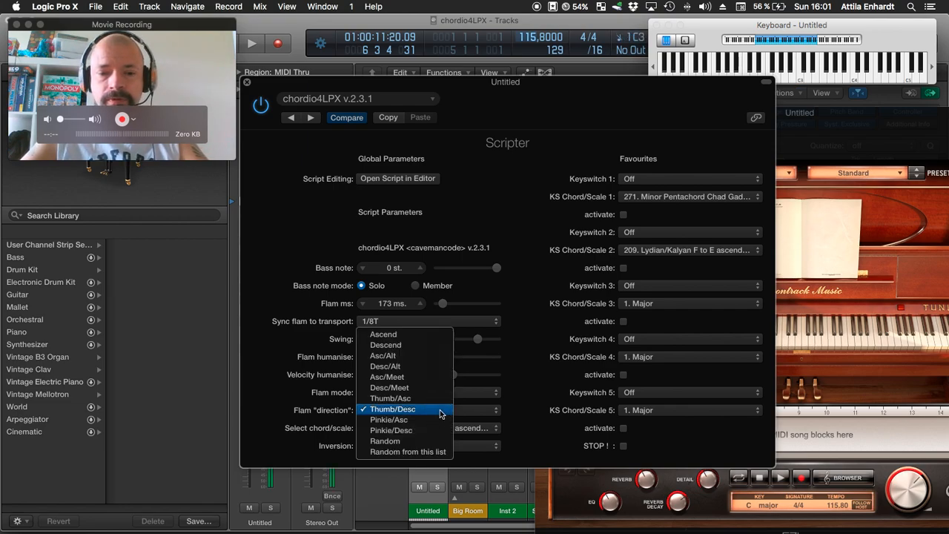
pyautogui.click(402, 424)
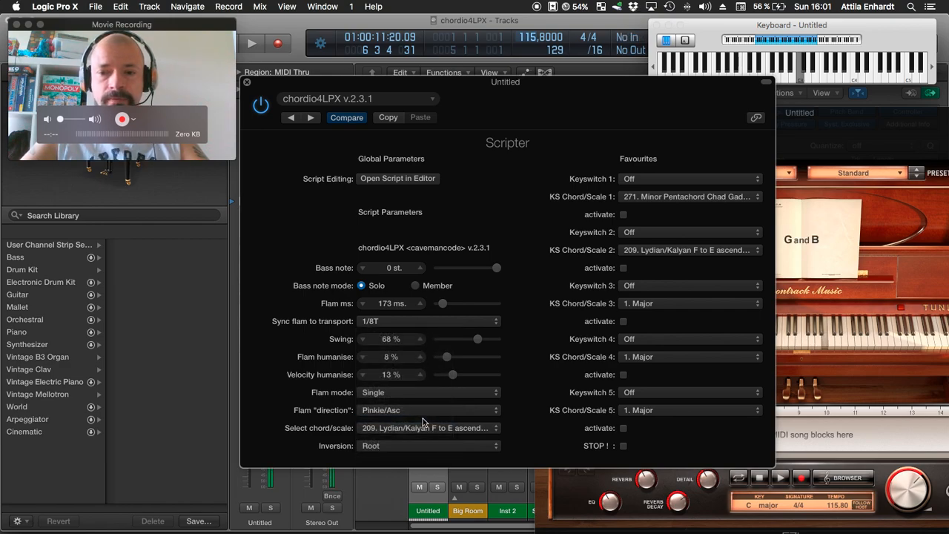
# Try the flam direction Pinkie/Desc, followed by Random
pyautogui.click(423, 418)
pyautogui.click(420, 421)
pyautogui.scroll(-1, 416, 419)
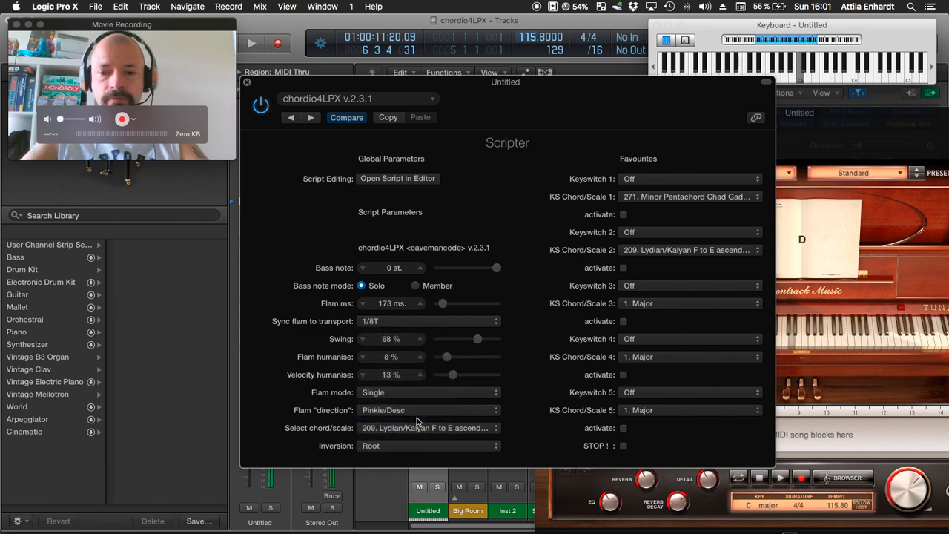
pyautogui.click(405, 415)
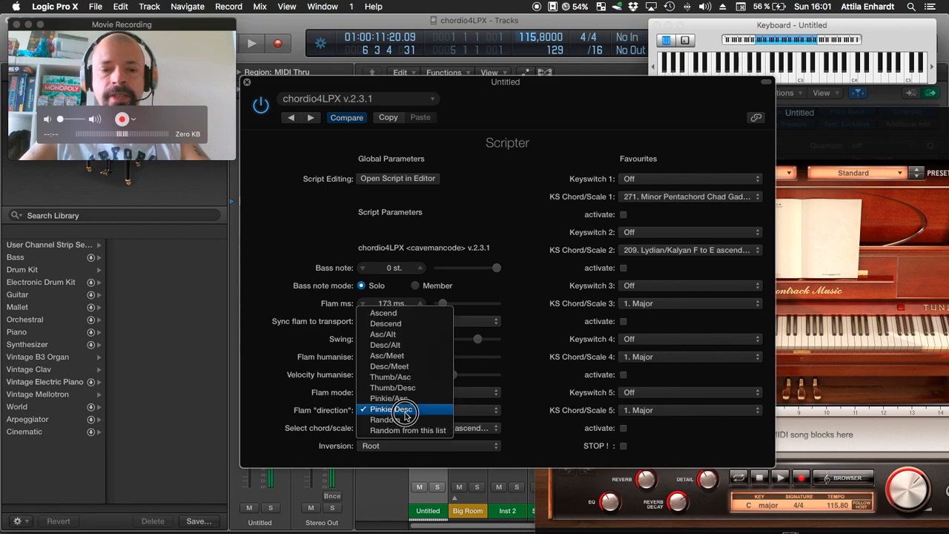
pyautogui.click(469, 407)
pyautogui.scroll(-1, 469, 407)
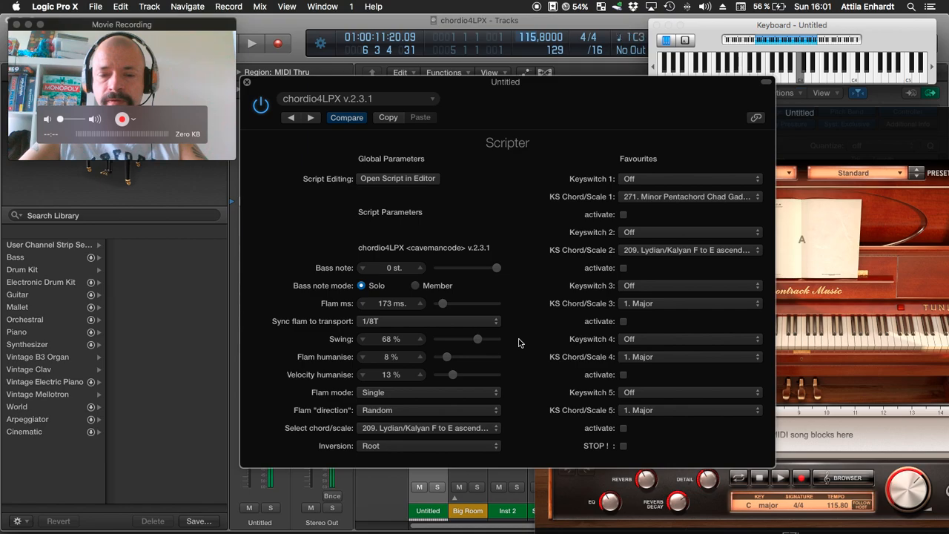
# Review the available flam directions and set the direction to Random from this list
pyautogui.click(404, 410)
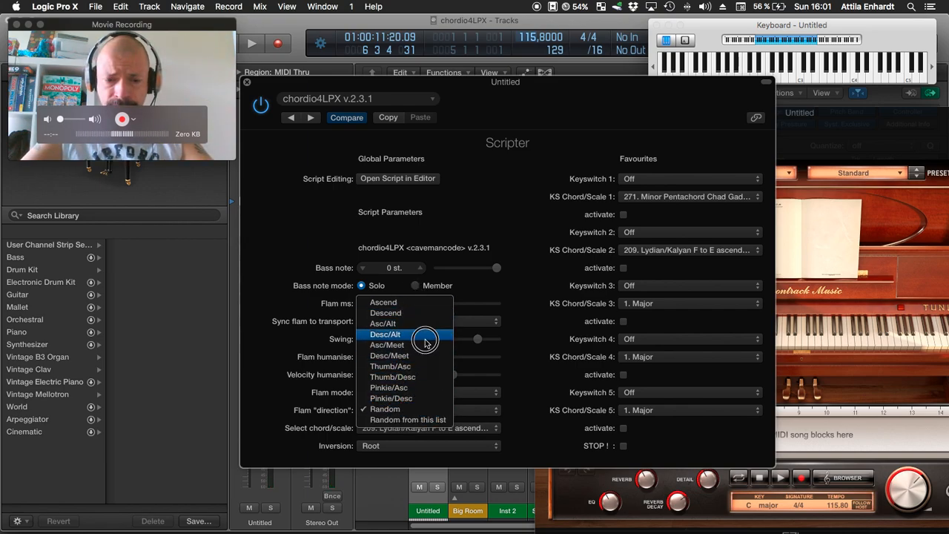
pyautogui.click(499, 363)
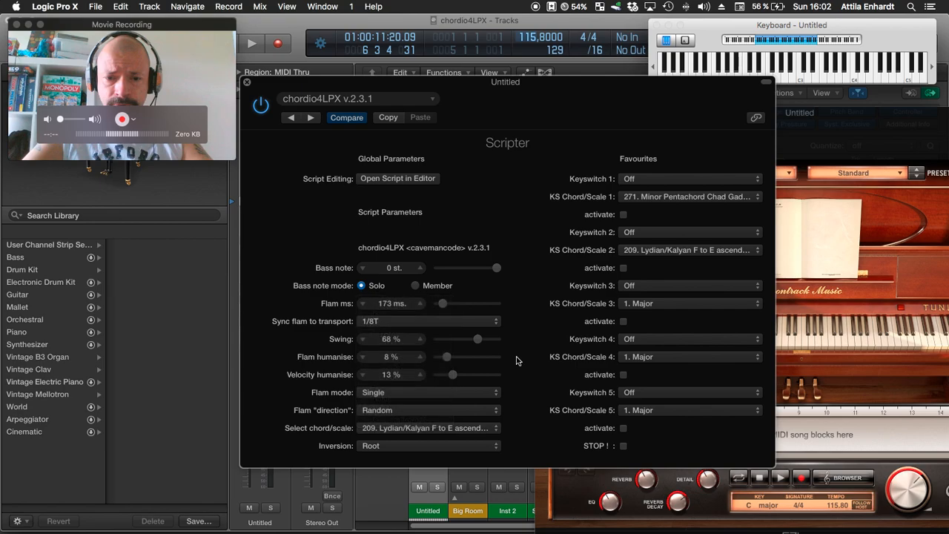
pyautogui.click(432, 410)
pyautogui.click(404, 422)
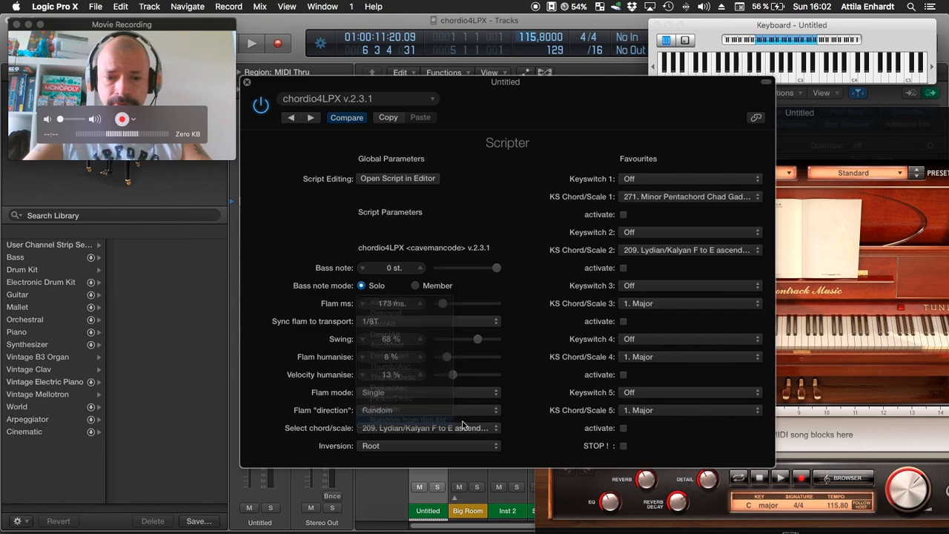
# Set the flam mode to Single + re-trigger and lower flam humanise to 0 %
pyautogui.click(428, 397)
pyautogui.click(551, 320)
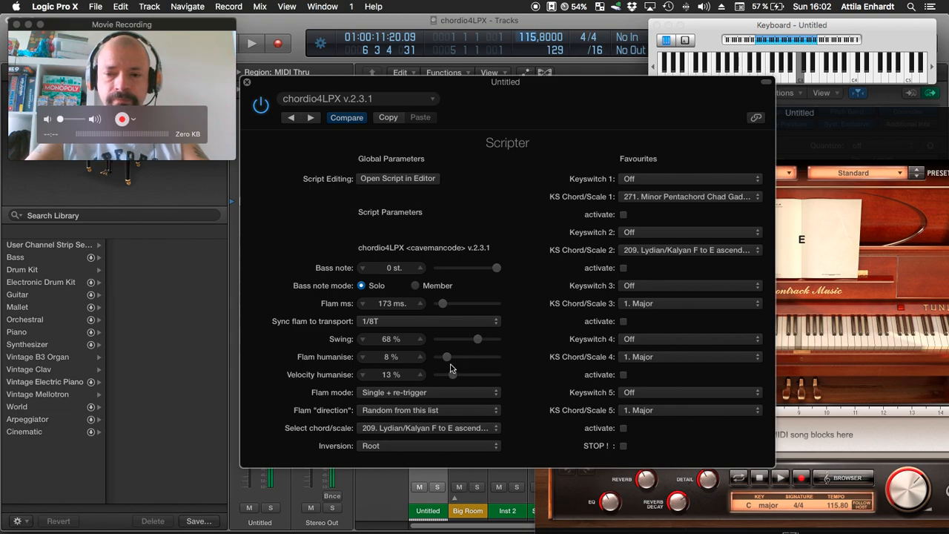
pyautogui.moveTo(447, 357); pyautogui.dragTo(436, 357)
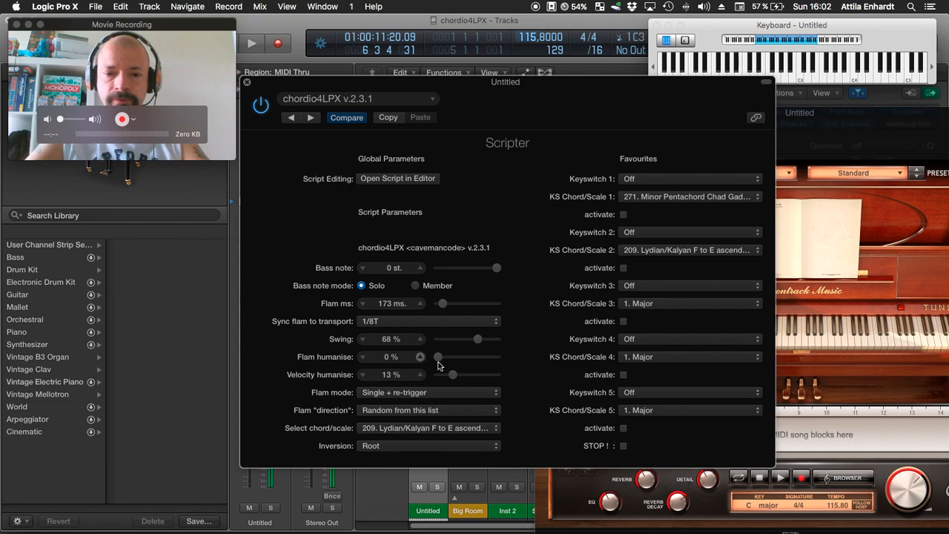
# Reset the swing to 50 % and sync the flam to transport at 1/16
pyautogui.keyDown('alt'); pyautogui.click(392, 339); pyautogui.keyUp('alt')
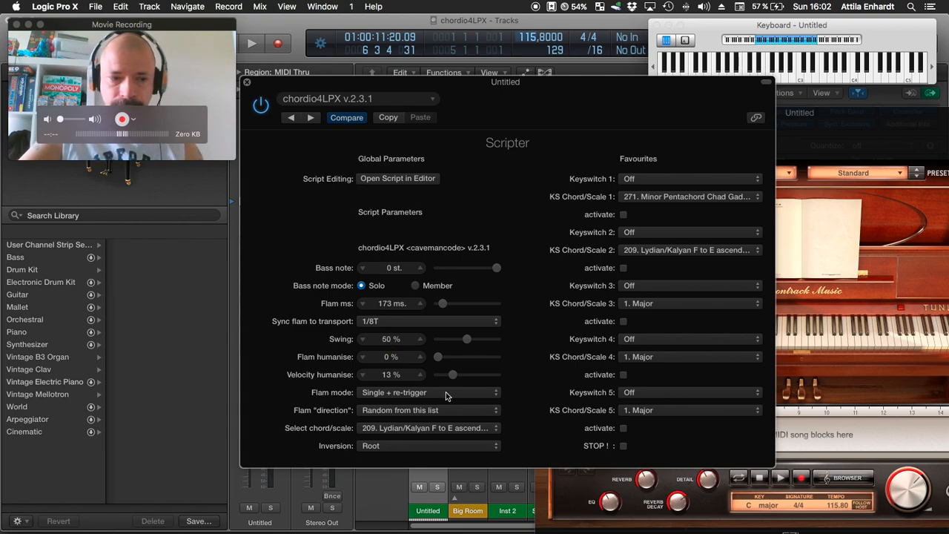
pyautogui.click(412, 322)
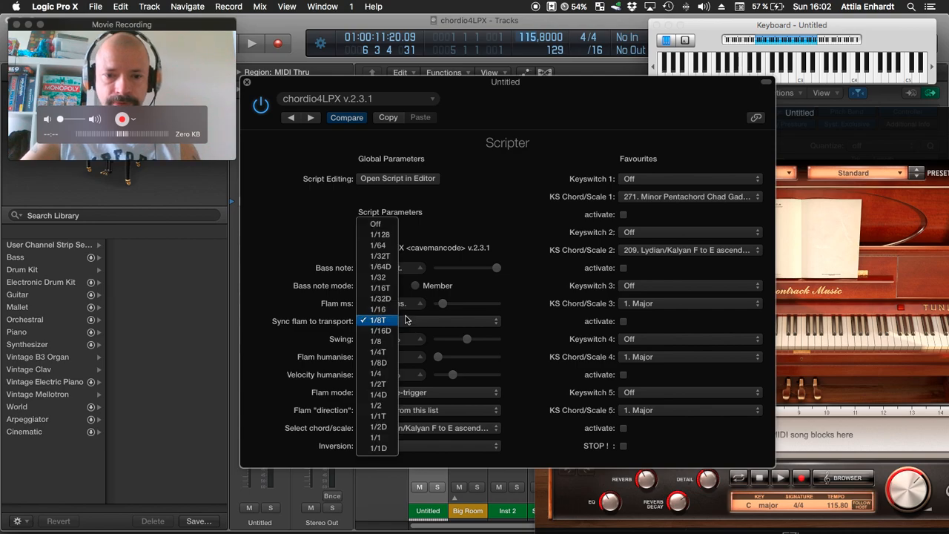
pyautogui.click(378, 309)
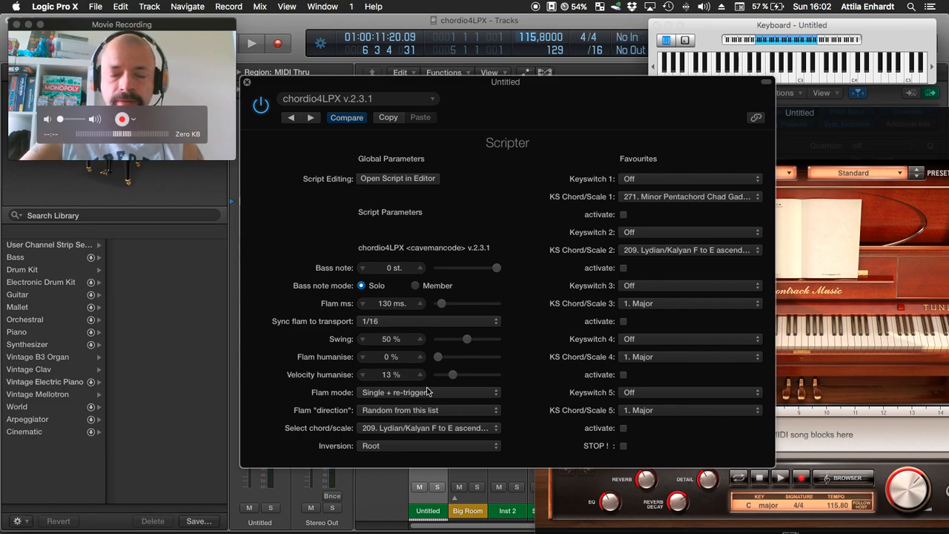
# Set the inversion to First and the bass note to -12 st
pyautogui.click(392, 448)
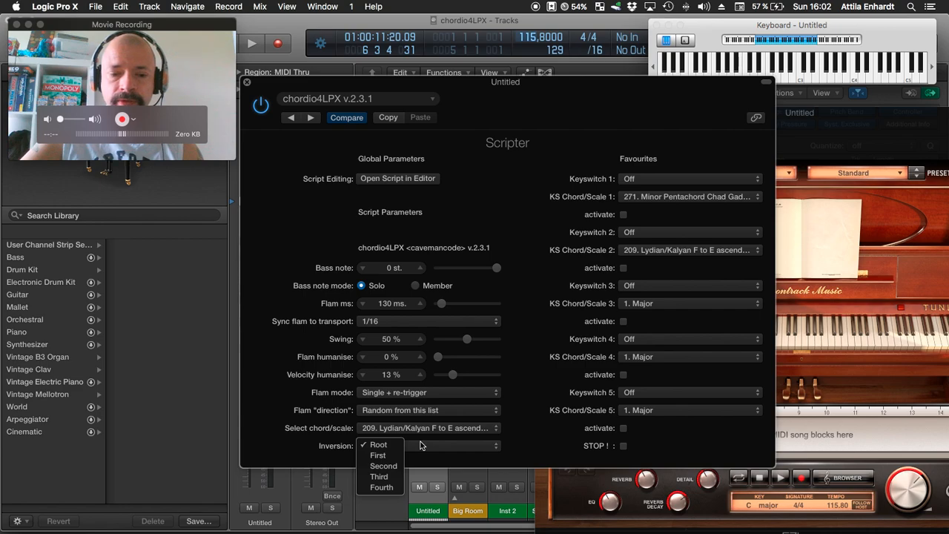
pyautogui.click(378, 454)
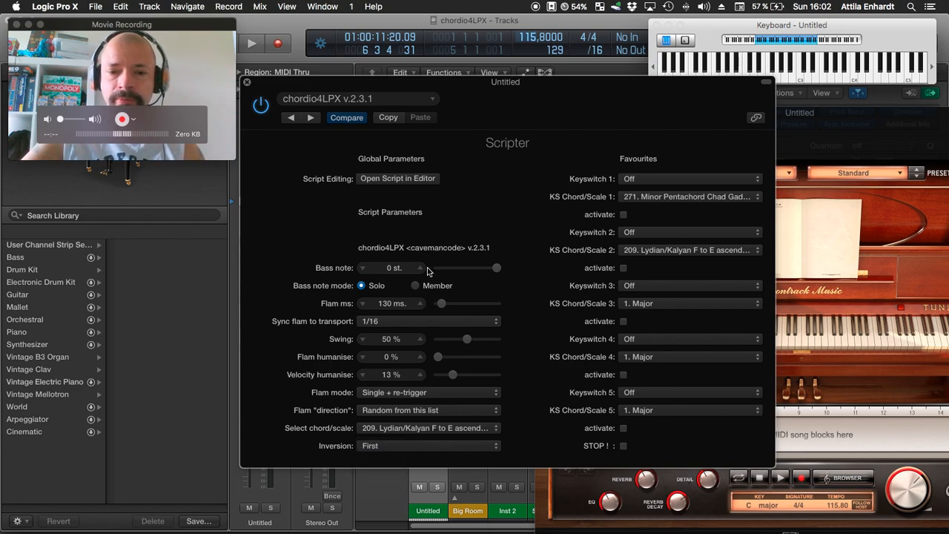
pyautogui.moveTo(495, 269); pyautogui.dragTo(466, 270)
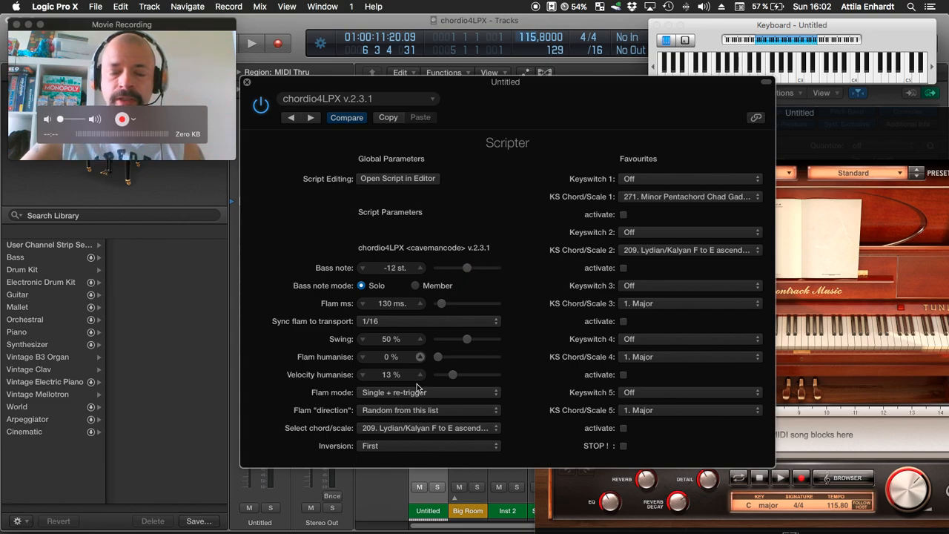
# Return the inversion to Root for comparison, followed by setting it to Second
pyautogui.click(412, 443)
pyautogui.click(412, 445)
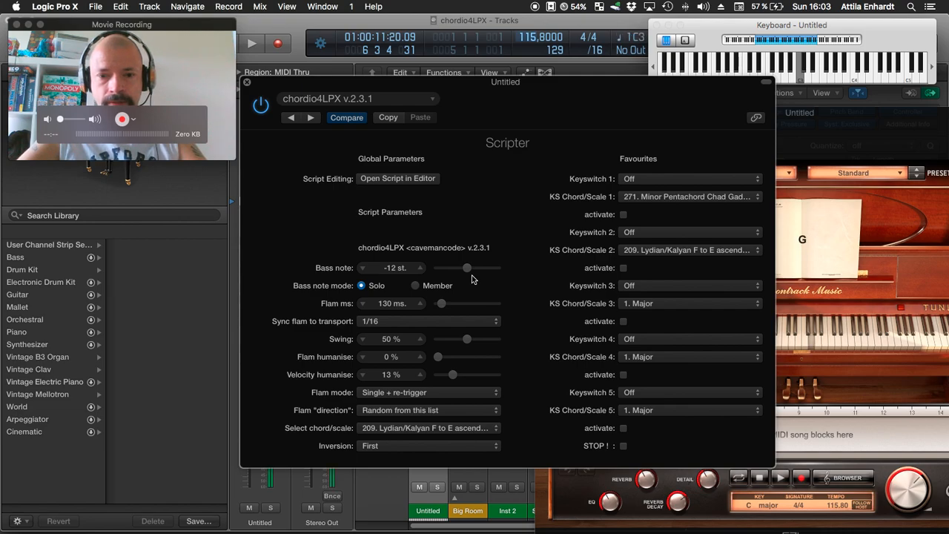
pyautogui.click(445, 444)
pyautogui.click(400, 430)
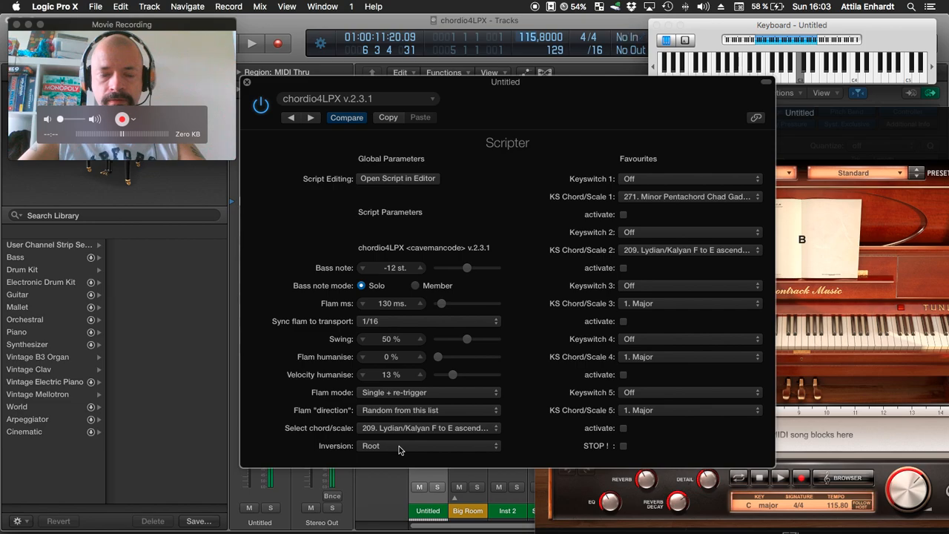
pyautogui.click(399, 445)
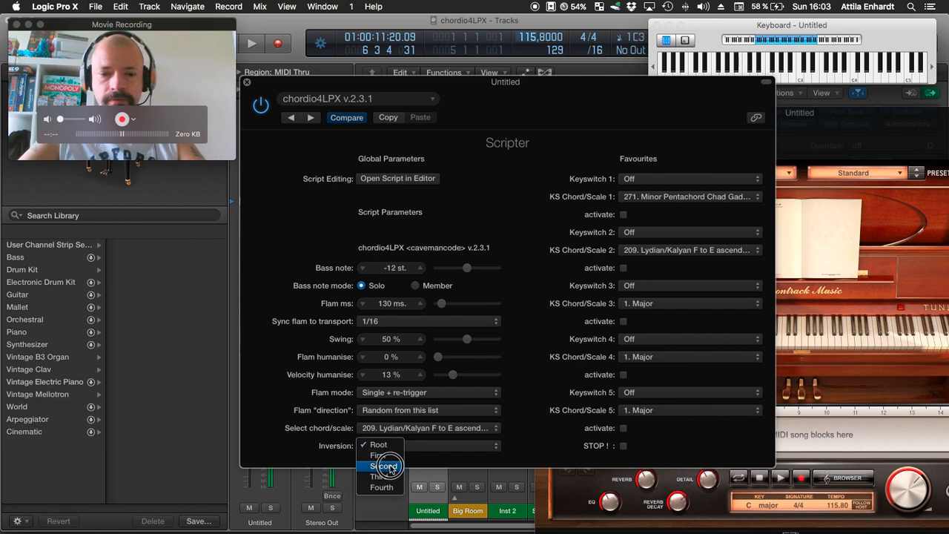
pyautogui.click(392, 462)
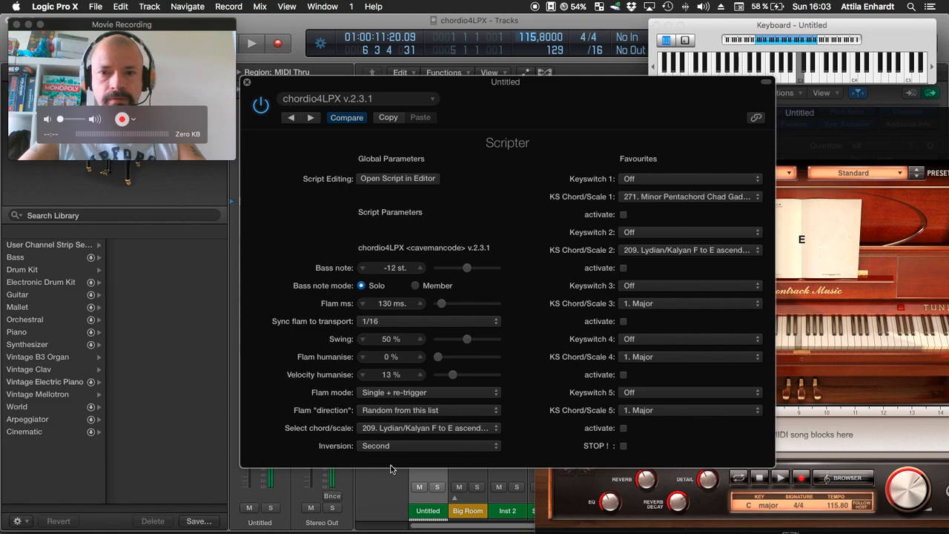
# Examine the available chords and scales from 1. Major through the Lydian and Raga entries, keeping the current selection
pyautogui.click(401, 427)
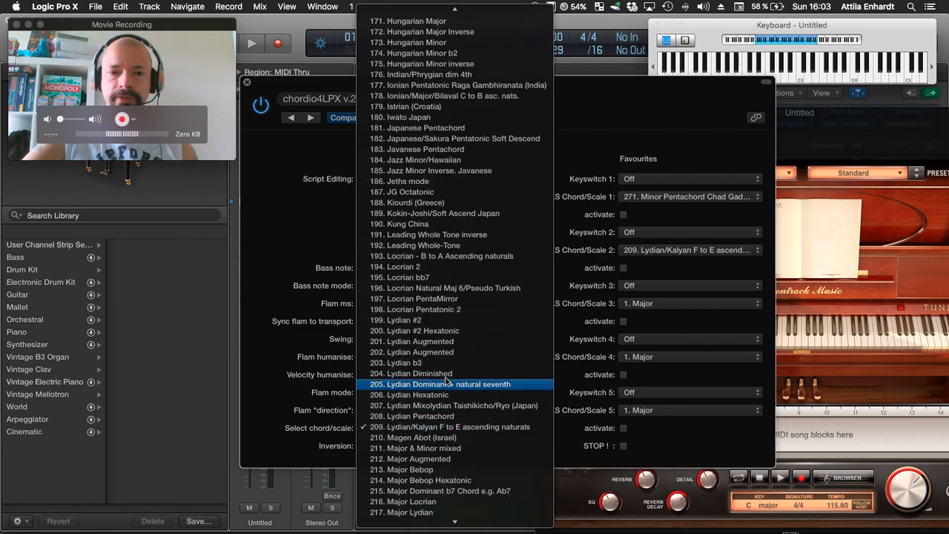
pyautogui.scroll(20, 446, 380)
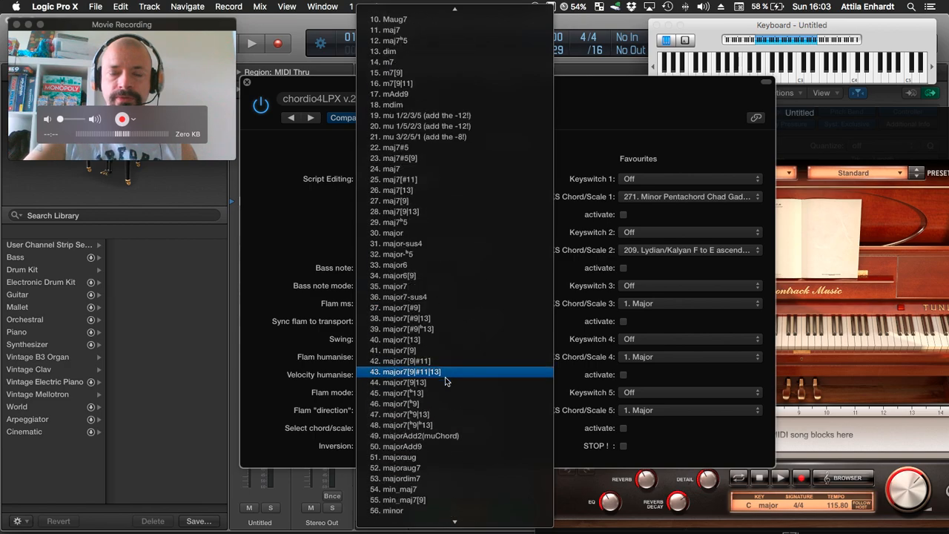
pyautogui.scroll(3, 445, 377)
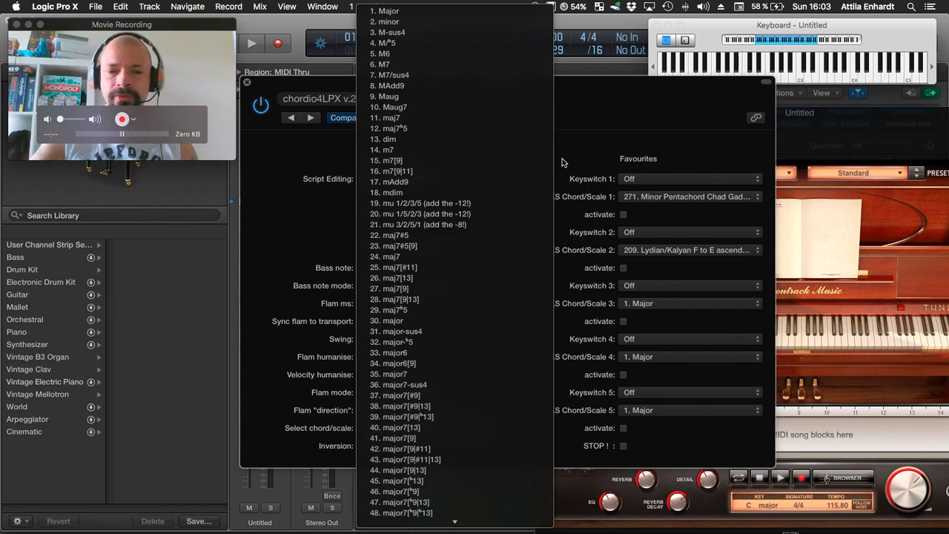
pyautogui.scroll(-20, 505, 332)
pyautogui.scroll(-20, 457, 396)
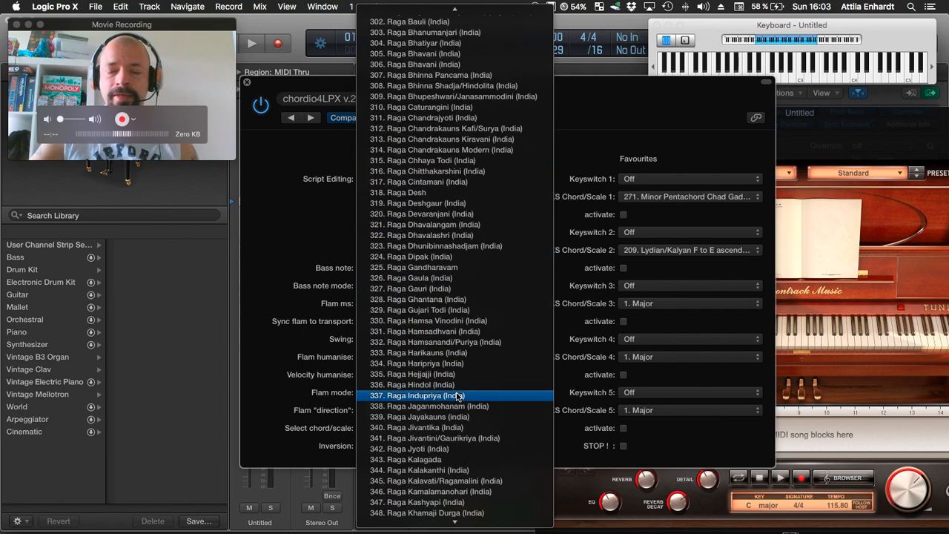
pyautogui.scroll(-7, 456, 396)
pyautogui.scroll(-7, 457, 396)
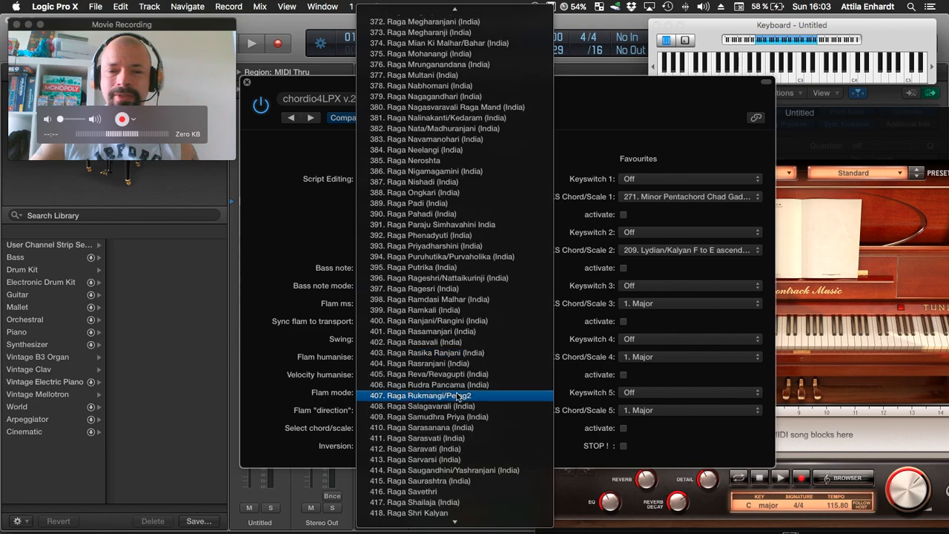
pyautogui.click(571, 155)
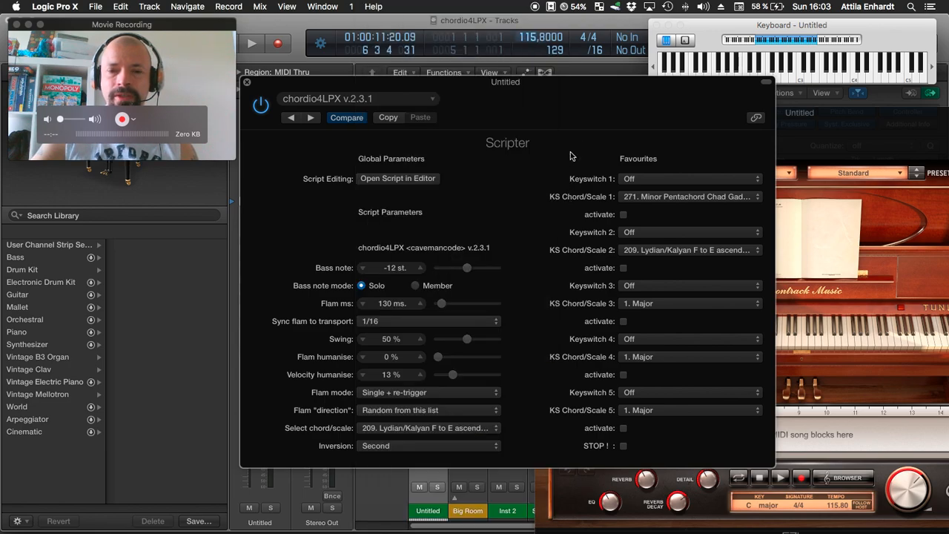
pyautogui.click(419, 431)
pyautogui.scroll(-4, 472, 384)
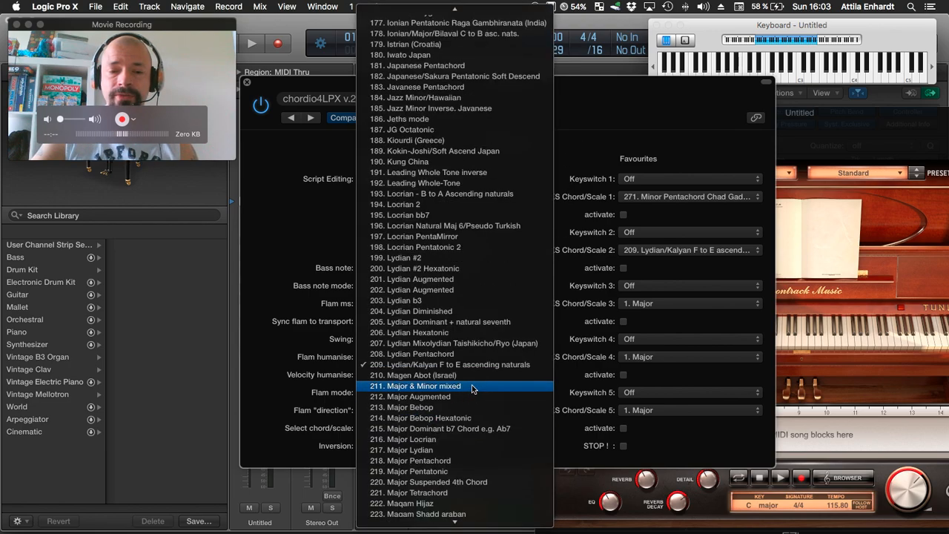
pyautogui.click(582, 158)
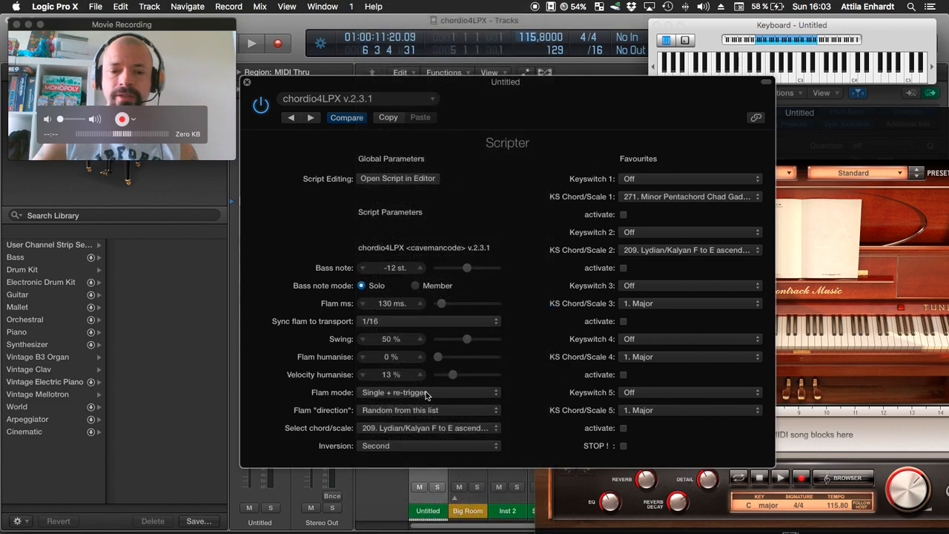
pyautogui.click(419, 427)
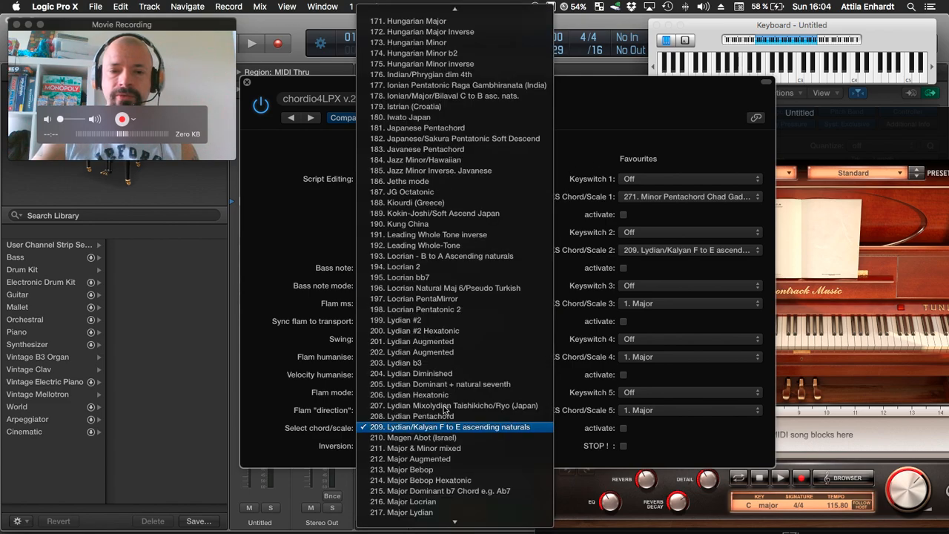
pyautogui.click(589, 144)
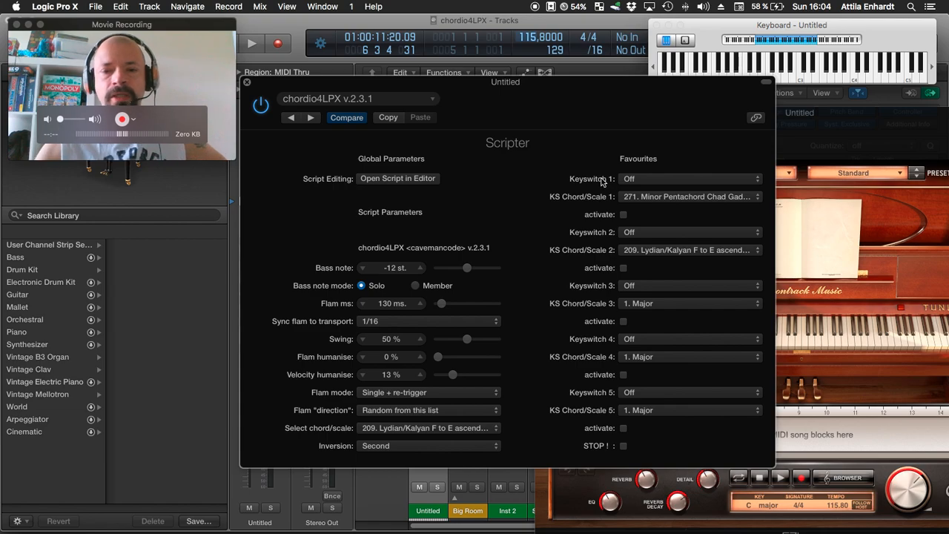
# Narrow the Scripter window to one parameter column, and widen it again so the Favourites sit in a second column
pyautogui.moveTo(775, 185); pyautogui.dragTo(529, 222)
pyautogui.scroll(5, 498, 246)
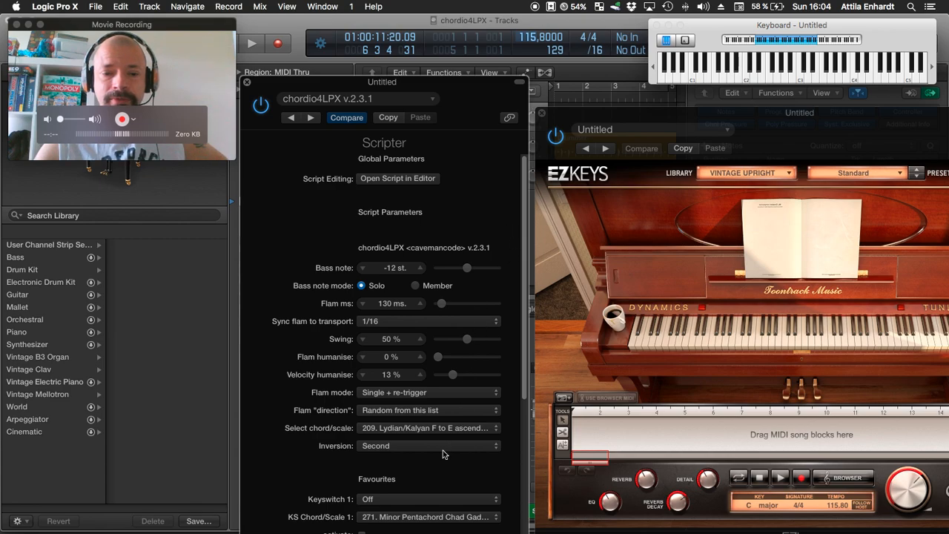
pyautogui.moveTo(528, 302); pyautogui.dragTo(900, 264)
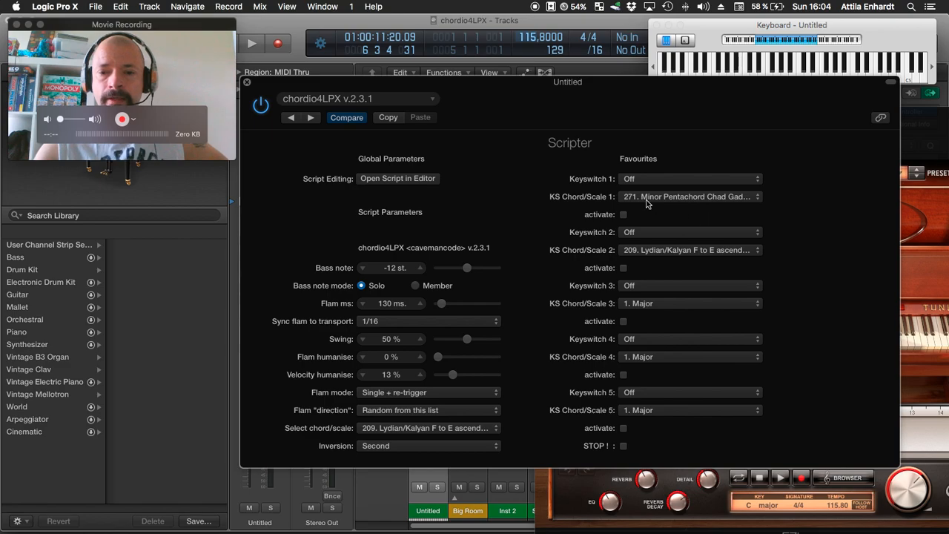
# Examine the chord and scale choices for the first favourite, keeping its current selection
pyautogui.click(635, 197)
pyautogui.scroll(10, 652, 200)
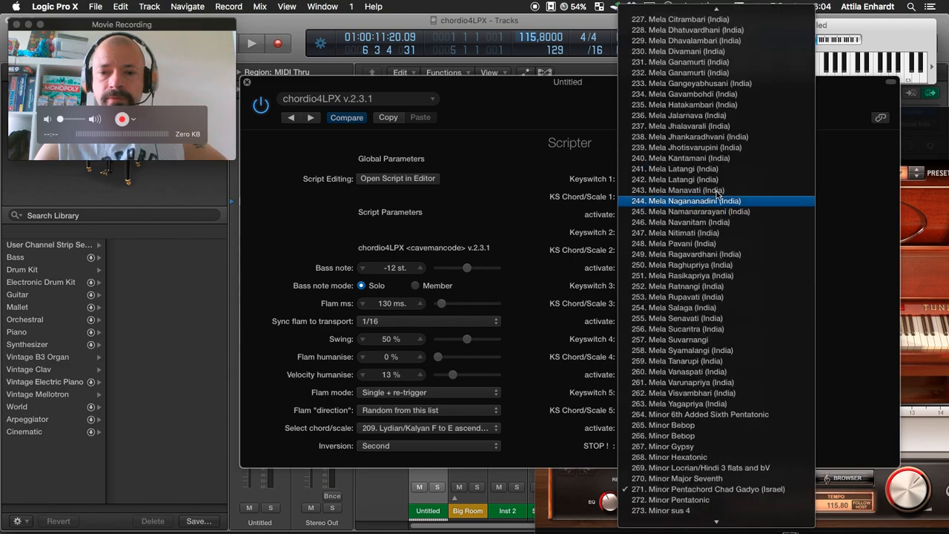
pyautogui.scroll(-15, 852, 193)
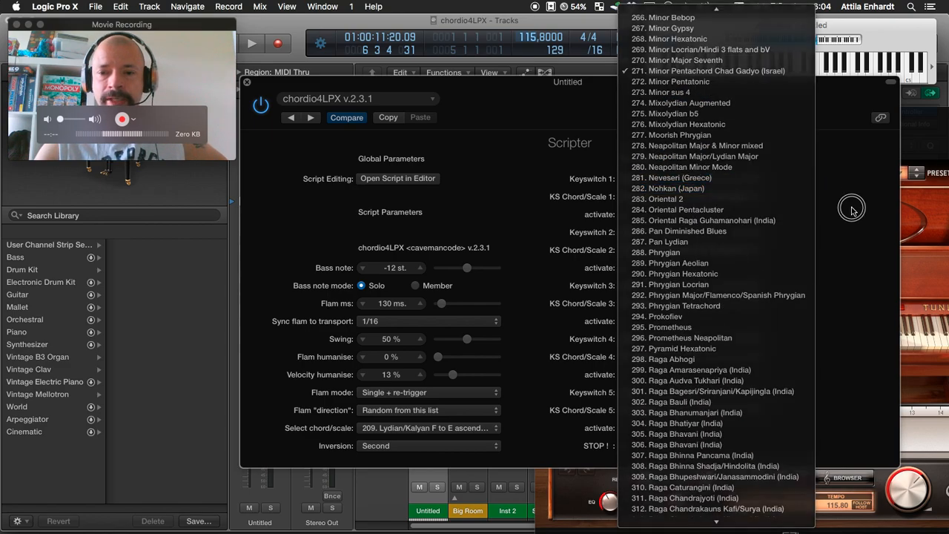
pyautogui.click(847, 205)
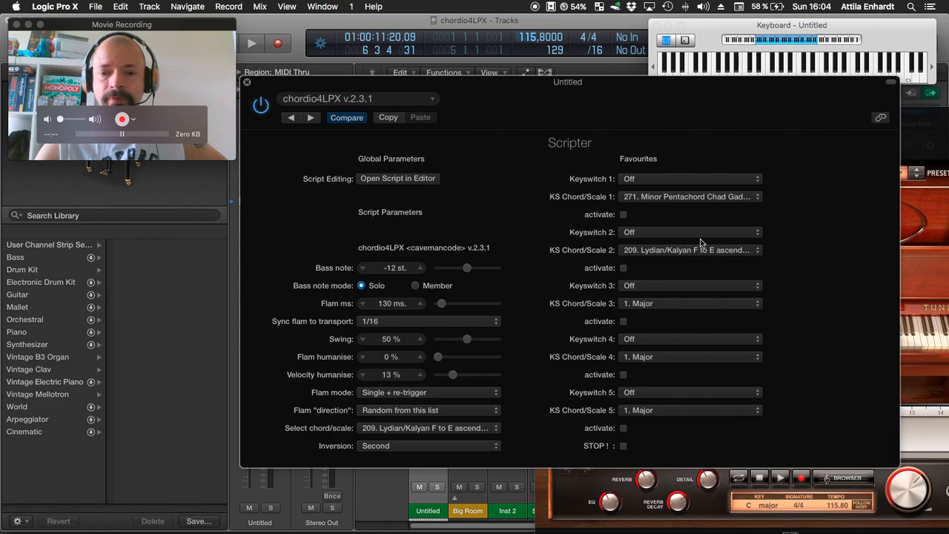
# Try assigning keyswitch 1 to 10 - A#-2, and switch it back to Off
pyautogui.click(636, 181)
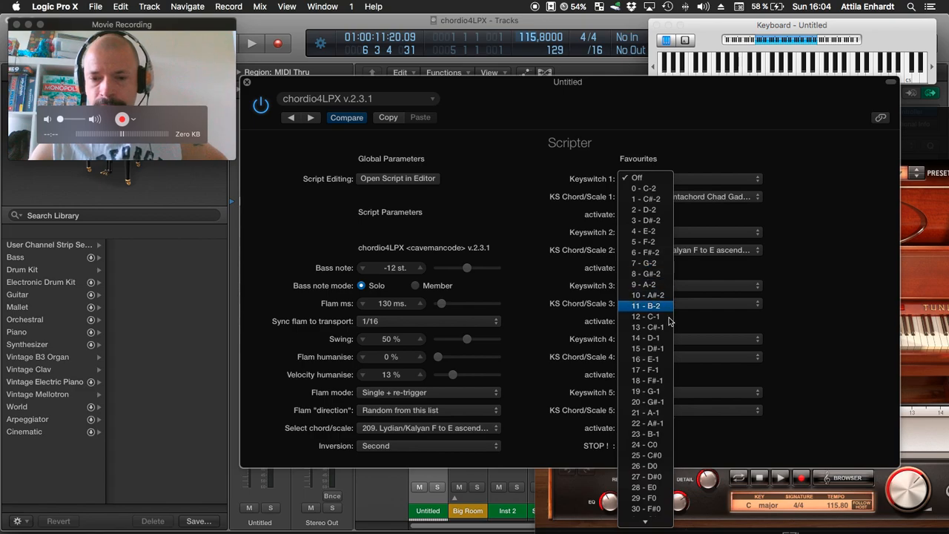
pyautogui.click(657, 294)
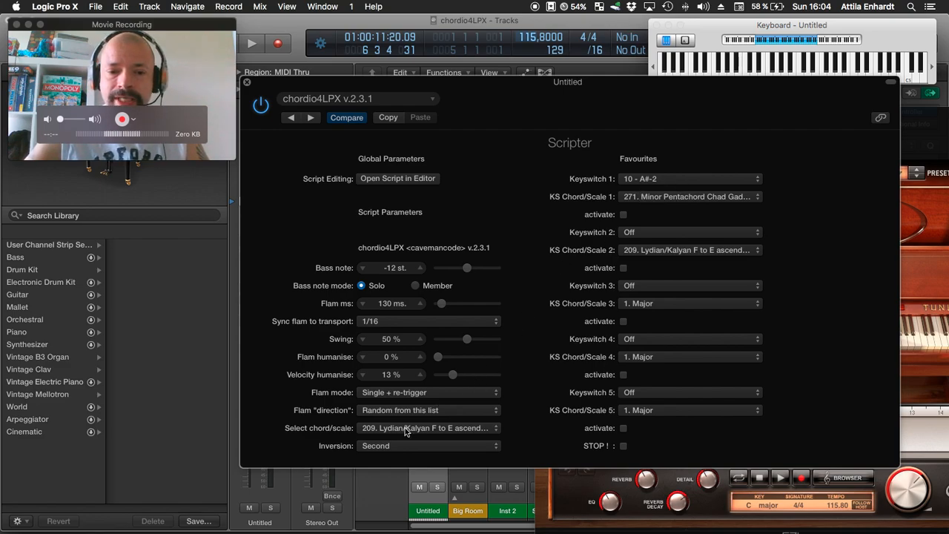
pyautogui.click(406, 428)
pyautogui.click(406, 431)
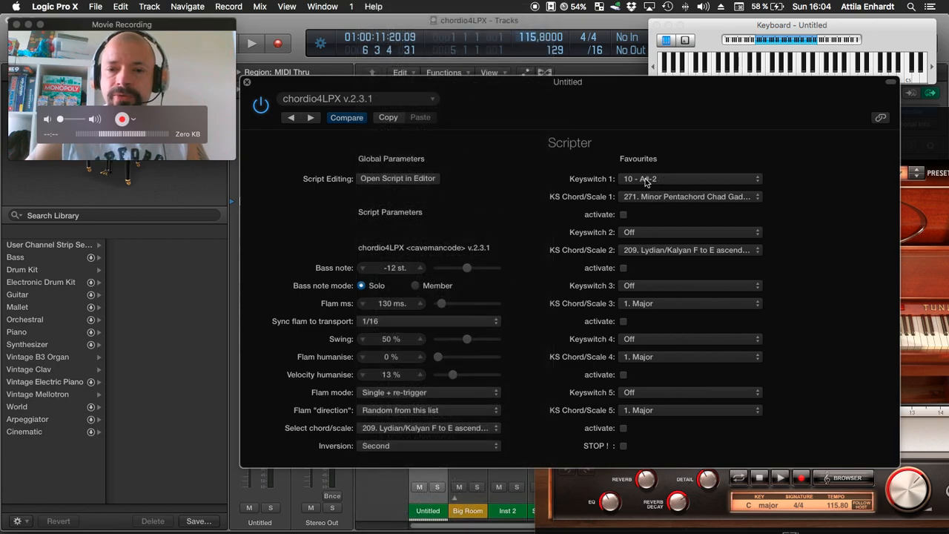
pyautogui.click(645, 182)
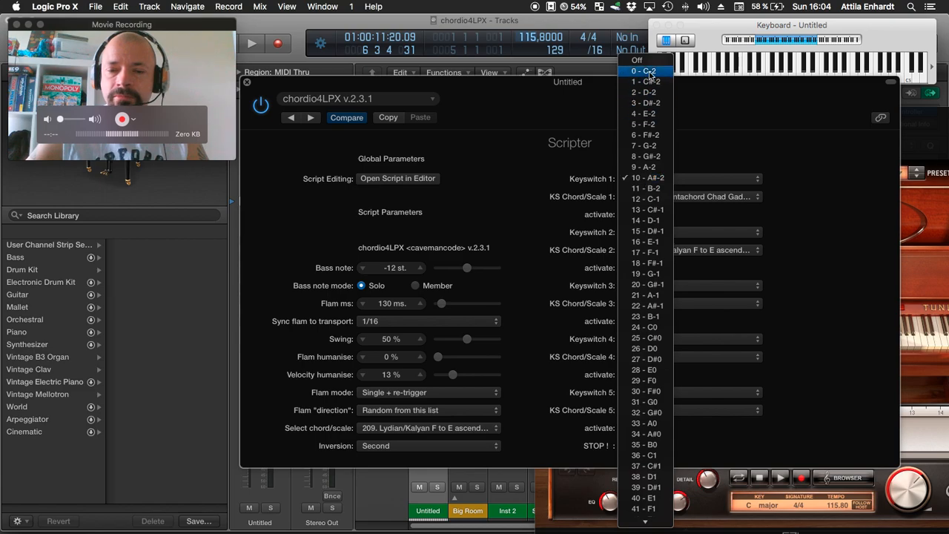
pyautogui.click(647, 60)
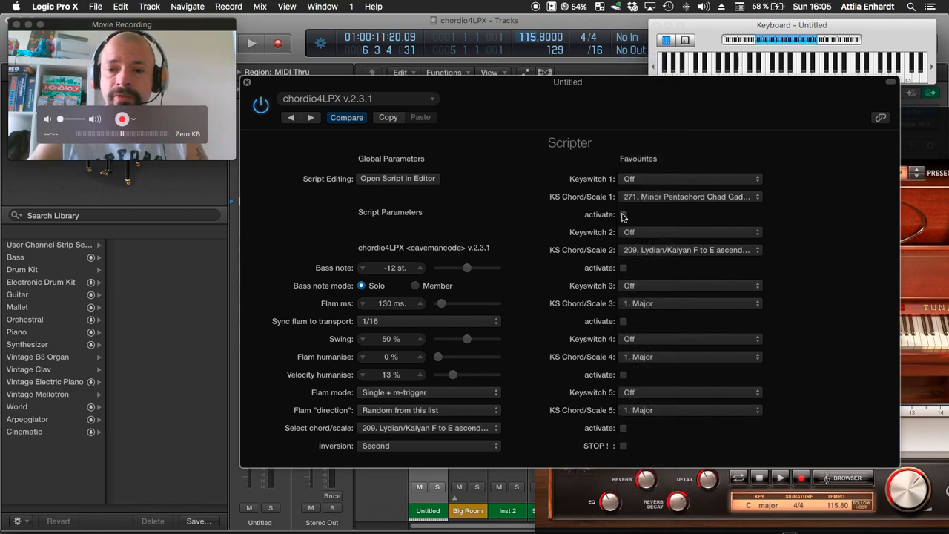
# Activate the first favourite's scale, followed by the second favourite's
pyautogui.click(623, 215)
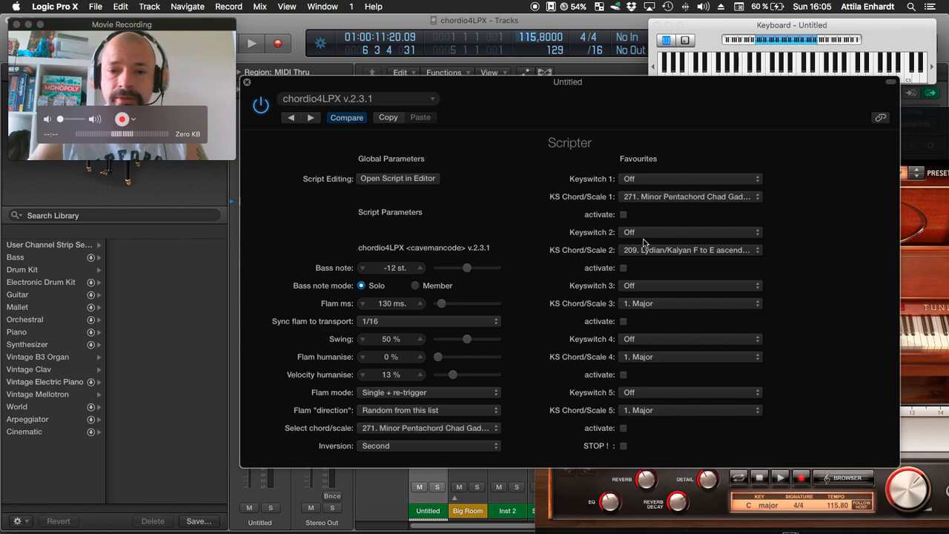
pyautogui.click(623, 268)
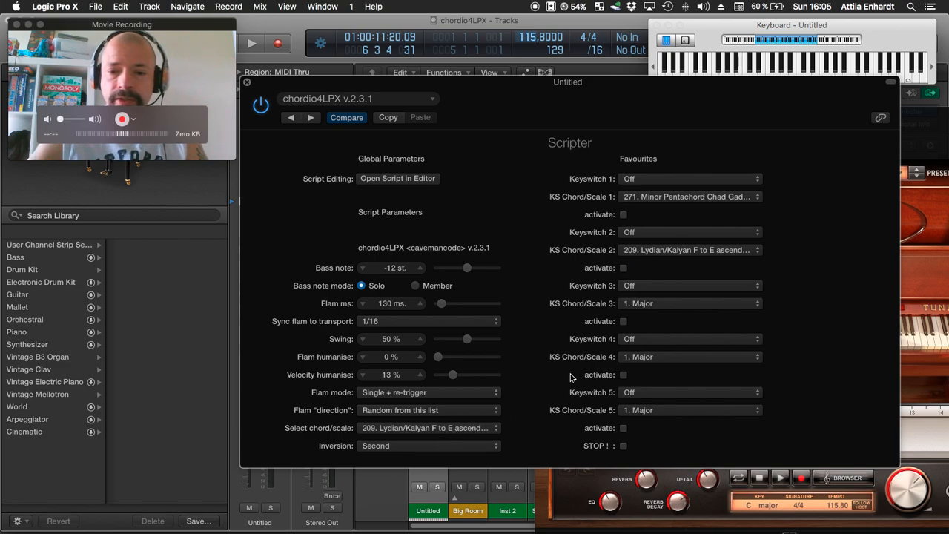
# Assign 17. mAdd9 to the third favourite's chord/scale, and try its activate switch and the STOP switch
pyautogui.click(645, 304)
pyautogui.scroll(-3, 699, 415)
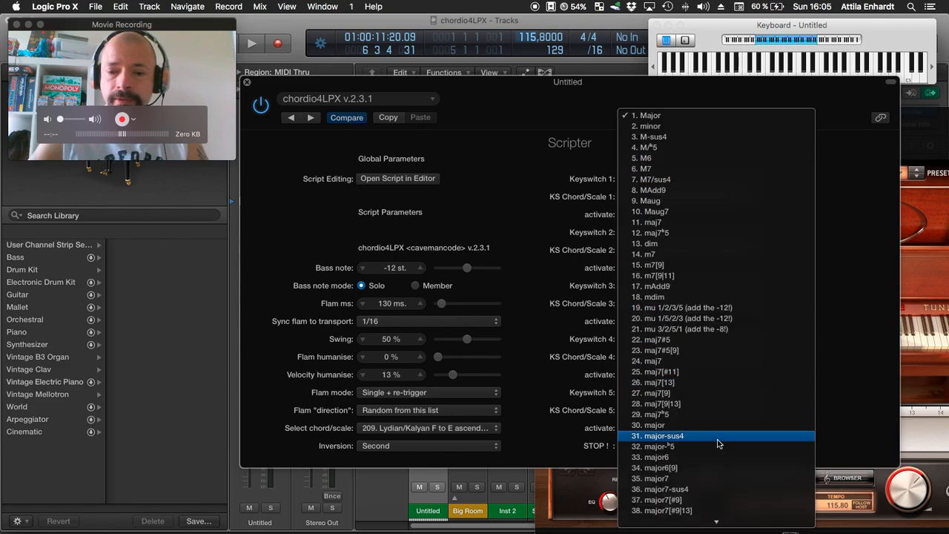
pyautogui.click(700, 286)
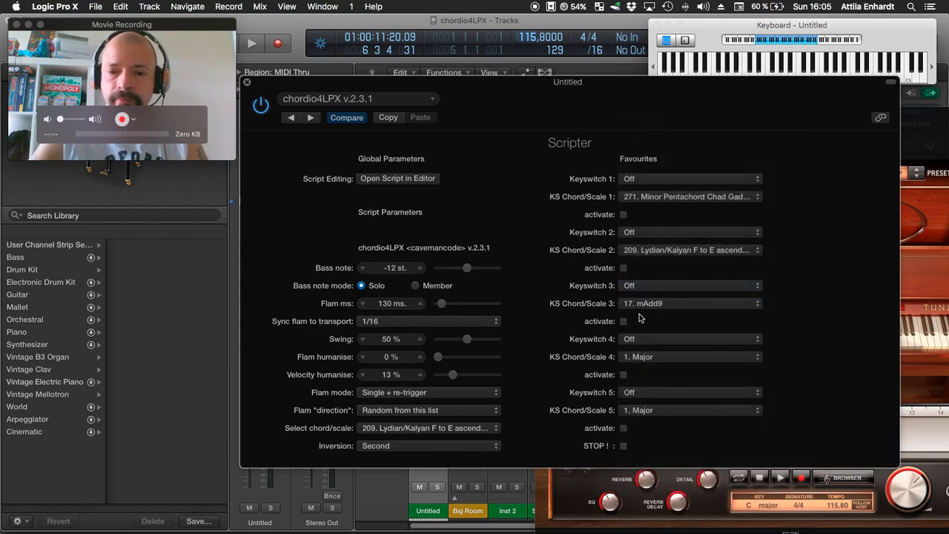
pyautogui.click(623, 321)
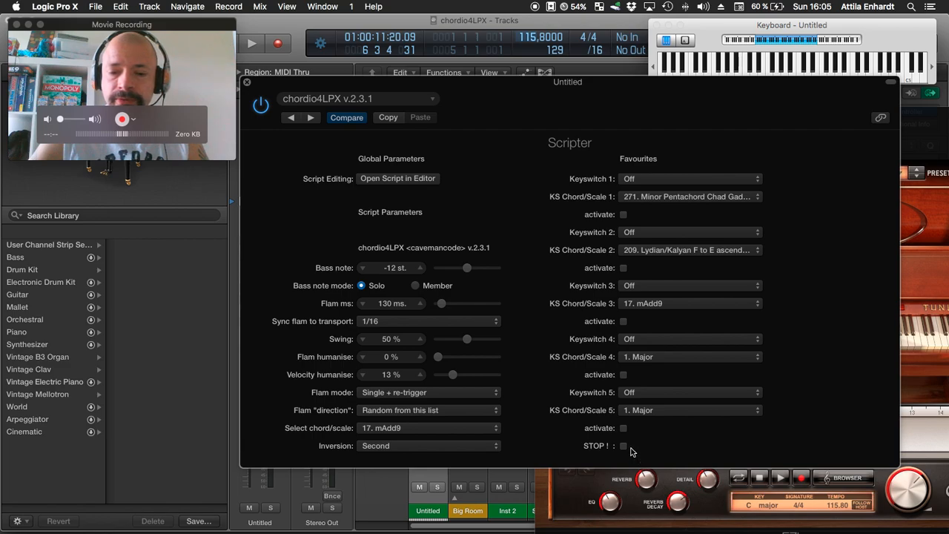
pyautogui.click(624, 446)
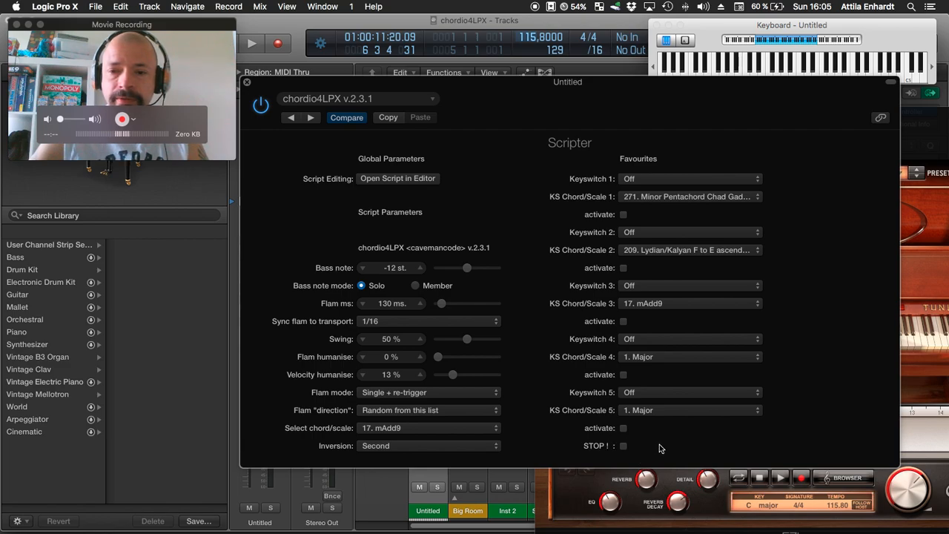
# Rearrange the Keyboard and Scripter windows so that all Scripter parameters and the Live mixer's mute controls are accessible
pyautogui.moveTo(718, 26); pyautogui.dragTo(754, 63)
pyautogui.moveTo(613, 83); pyautogui.dragTo(605, 99)
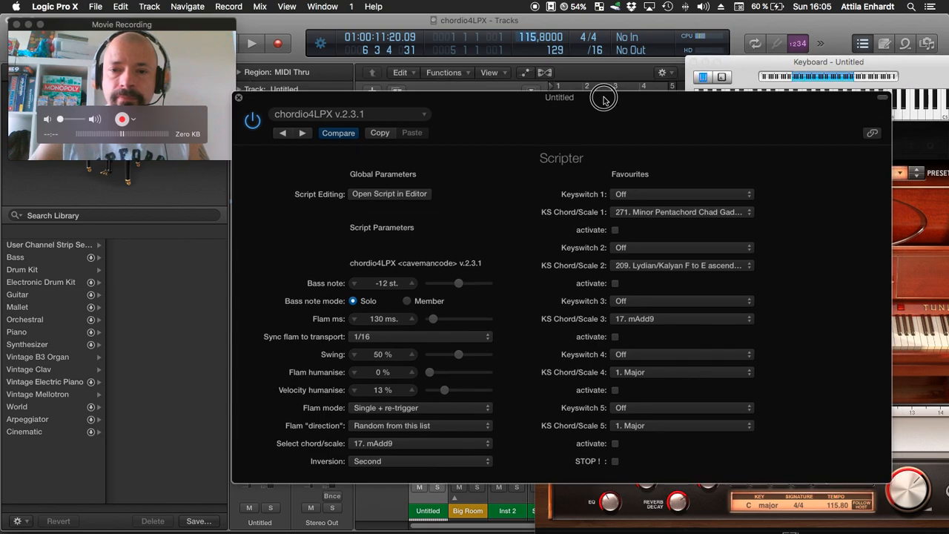
pyautogui.moveTo(739, 71); pyautogui.dragTo(754, 93)
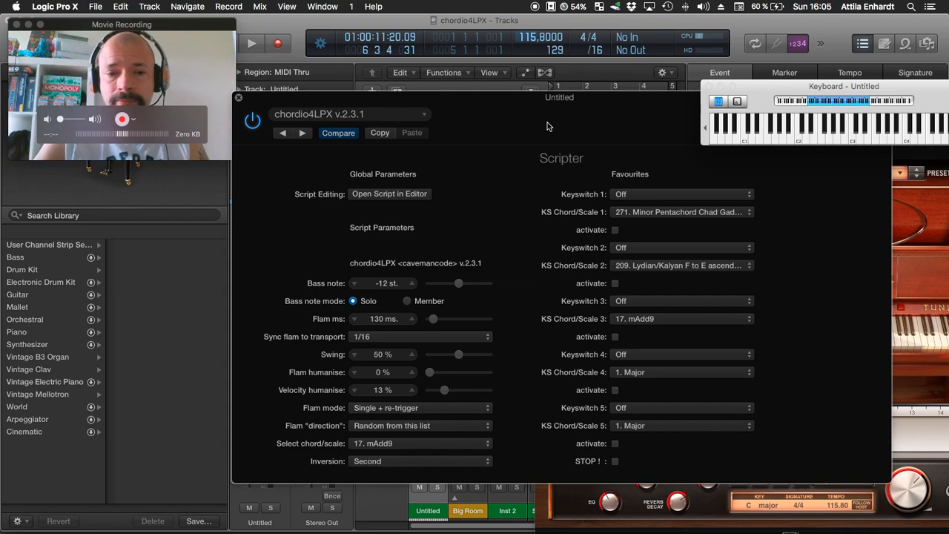
pyautogui.moveTo(509, 132); pyautogui.dragTo(514, 86)
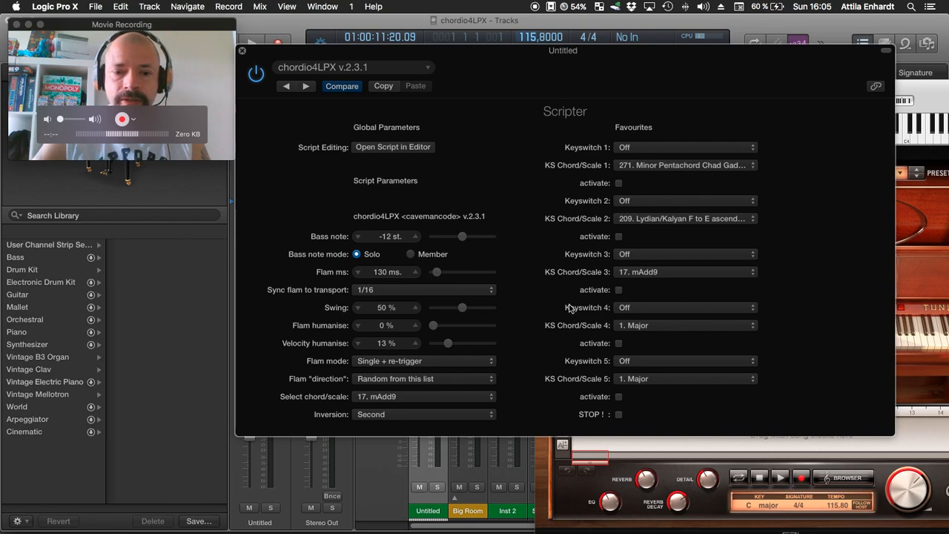
# Mute the Untitled track, switch to Ableton Live, and activate its EZkeys track
pyautogui.click(420, 489)
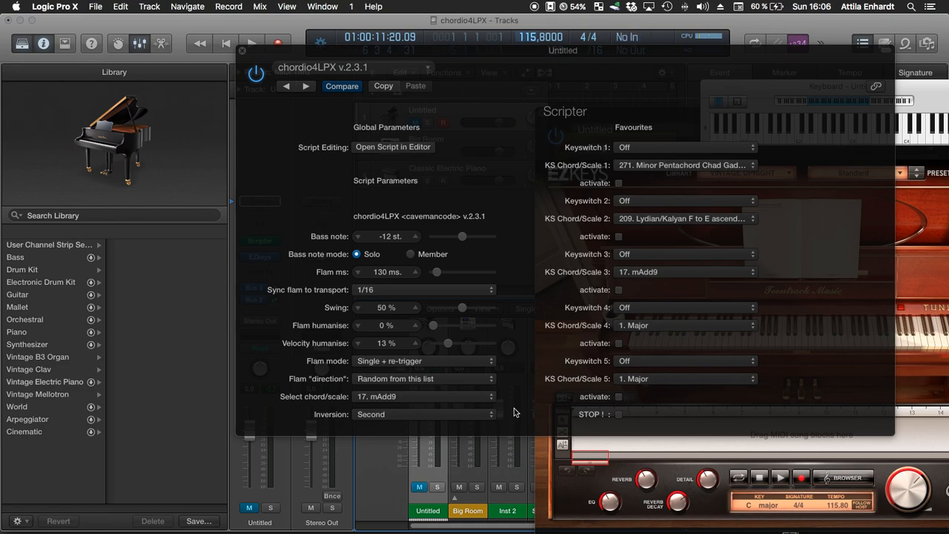
pyautogui.press('super+Tab')
pyautogui.press('super+Tab')
pyautogui.press('super+Tab')
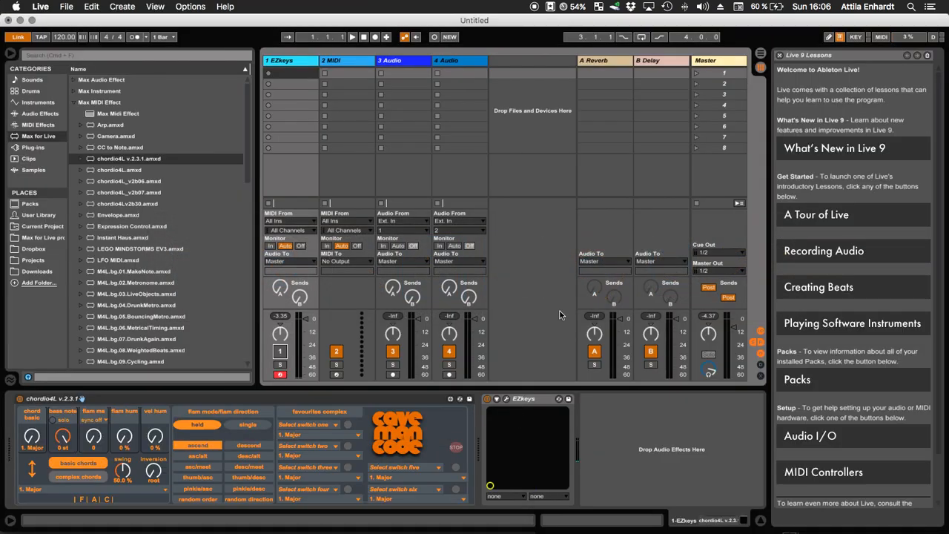
pyautogui.click(281, 352)
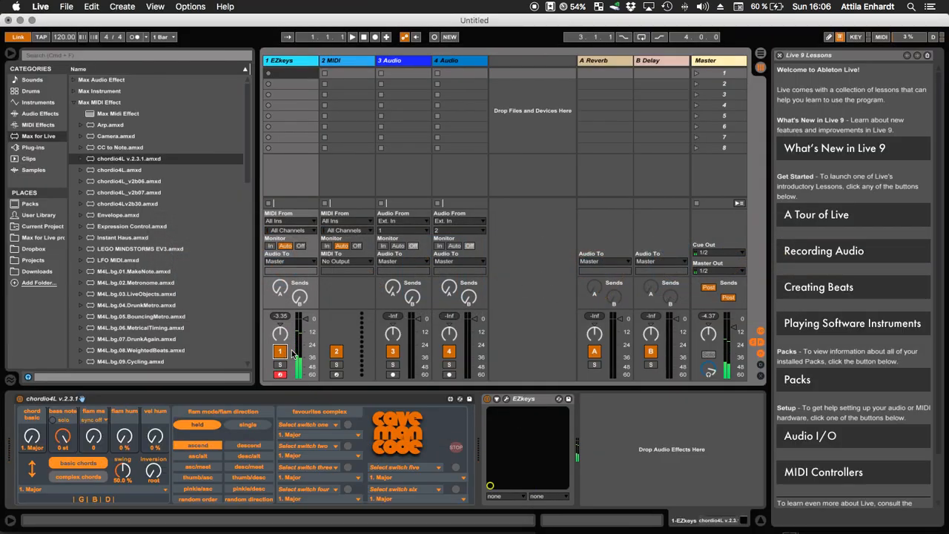
pyautogui.press('super+Tab')
pyautogui.press('super+Tab')
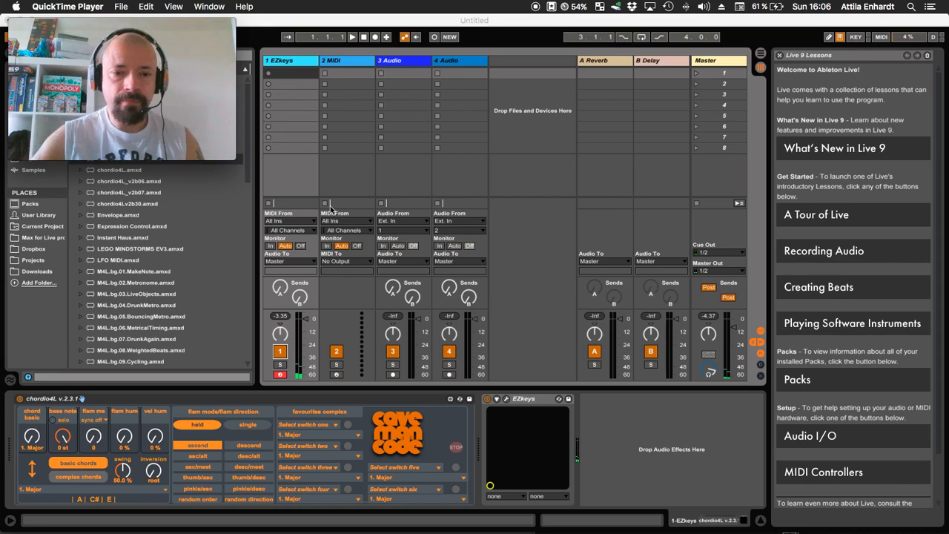
pyautogui.click(522, 186)
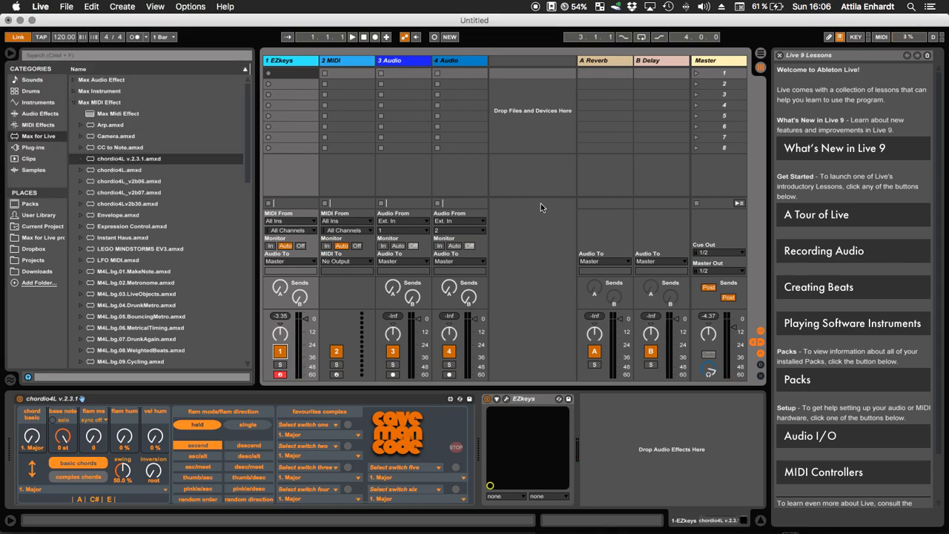
# Locate chordio4L v.2.3.1.amxd among the Max MIDI Effects in the Max for Live category
pyautogui.click(75, 103)
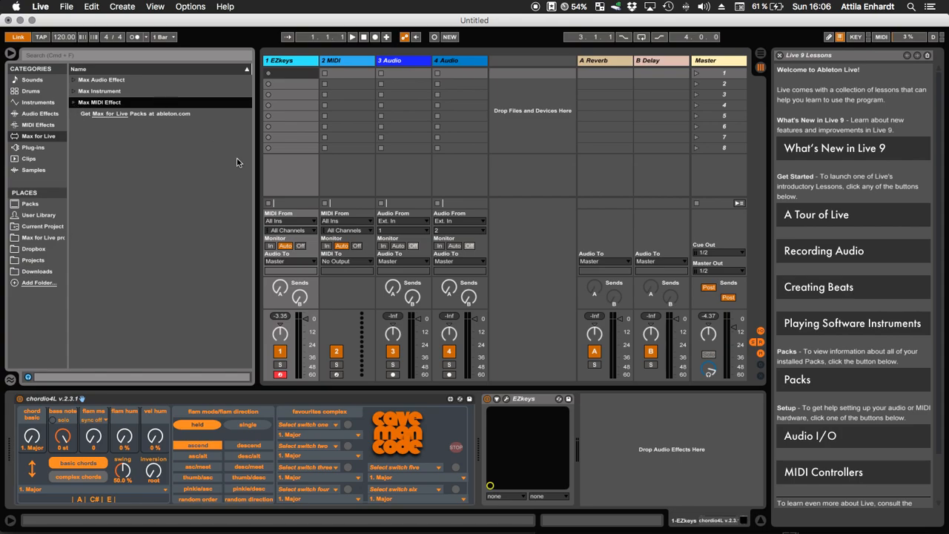
pyautogui.click(72, 103)
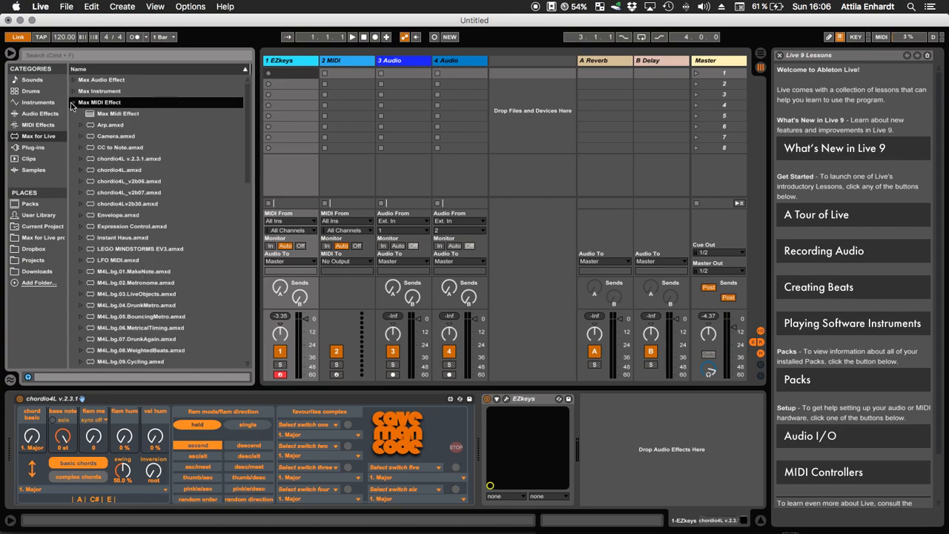
pyautogui.click(39, 135)
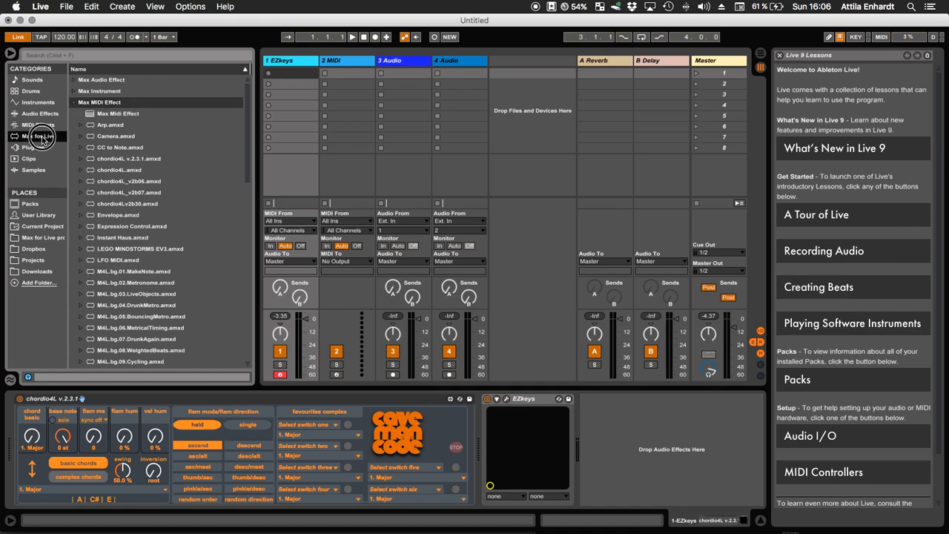
pyautogui.click(97, 104)
pyautogui.click(131, 158)
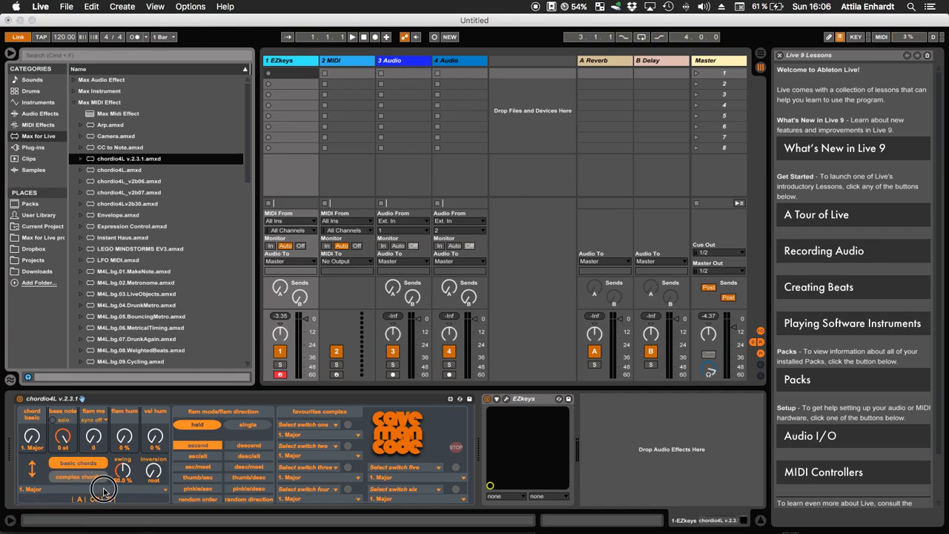
# Examine chordio4L's basic chord list and its complex chord and scale list, returning the device to basic chords
pyautogui.click(104, 489)
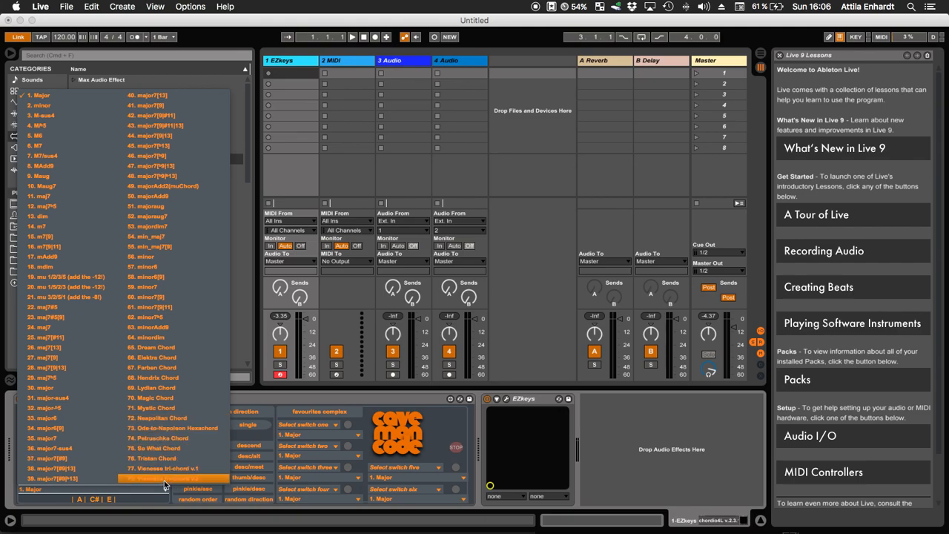
pyautogui.click(346, 466)
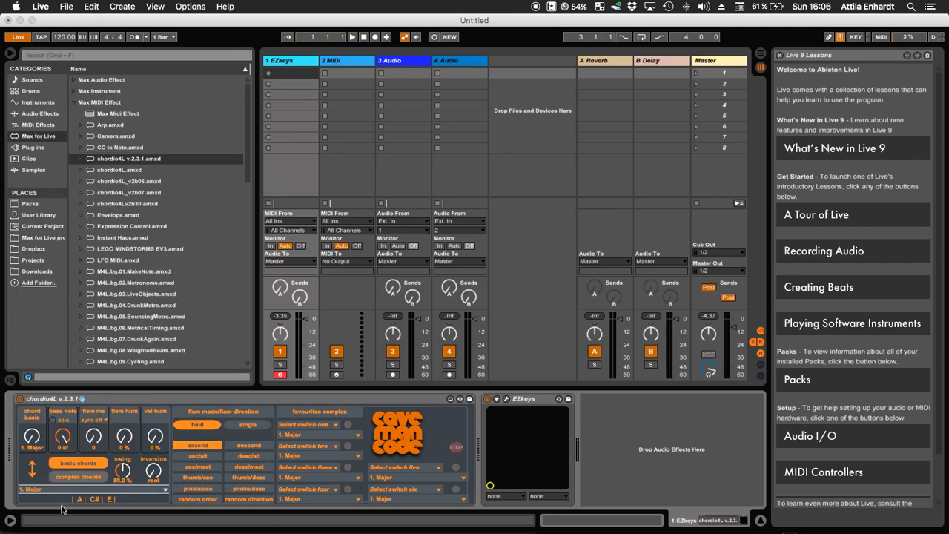
pyautogui.click(91, 477)
pyautogui.click(100, 489)
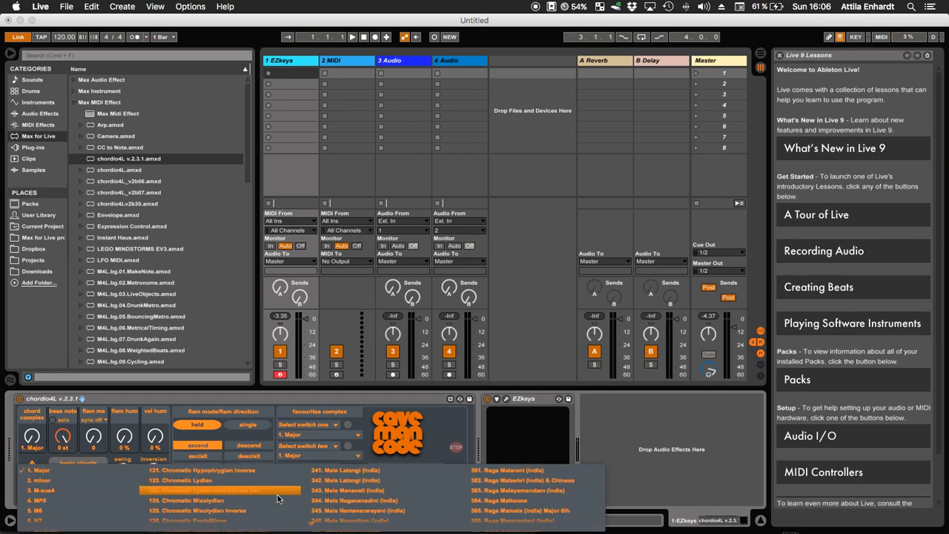
pyautogui.scroll(-15, 308, 498)
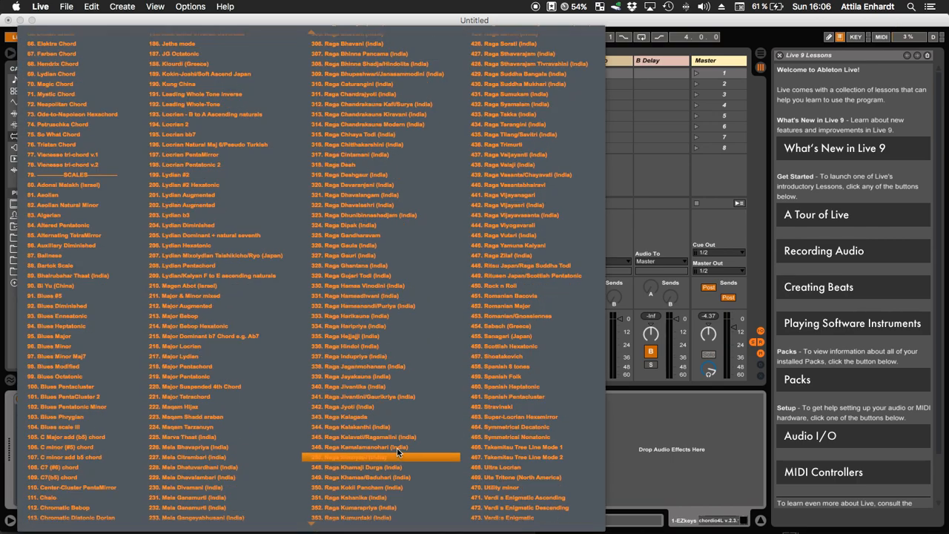
pyautogui.click(659, 437)
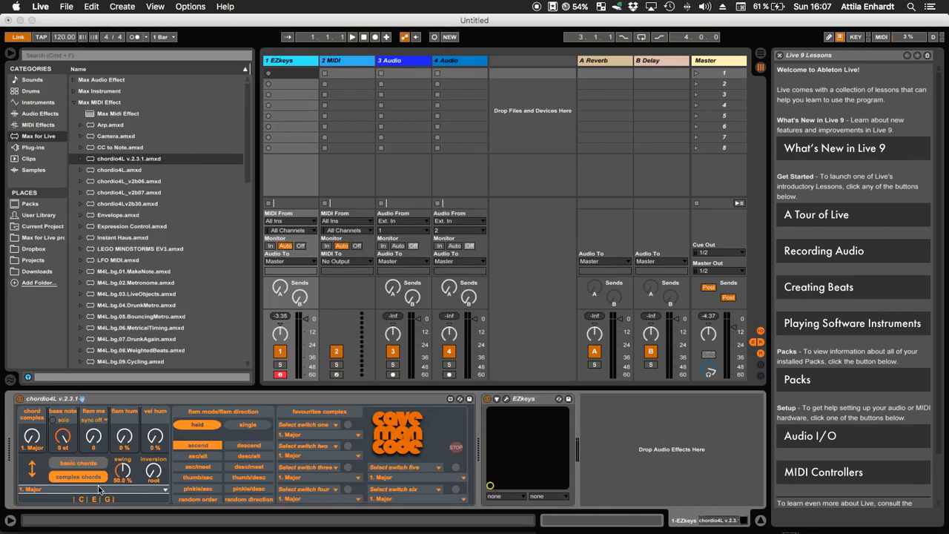
pyautogui.click(82, 467)
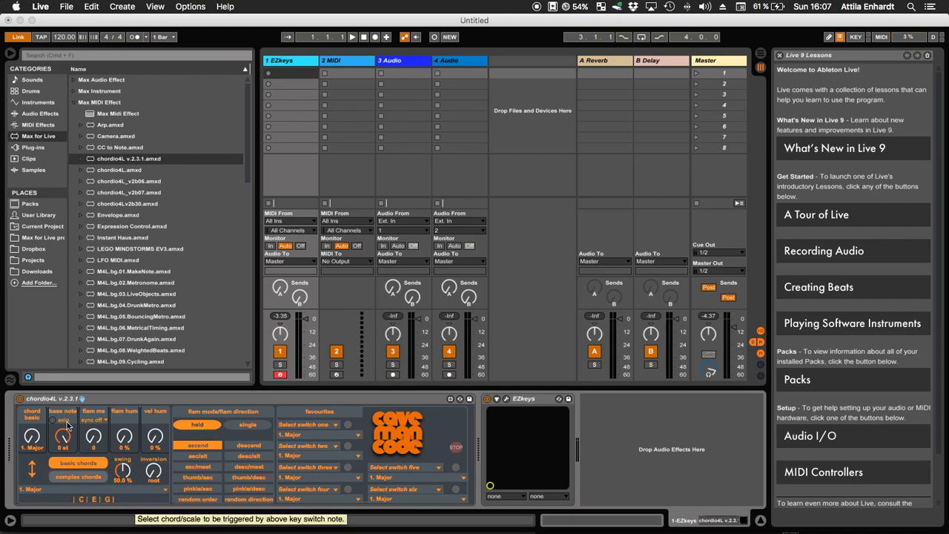
# Try the bass note at -36 st and -24 st, and return it to 0 st
pyautogui.moveTo(65, 438); pyautogui.dragTo(66, 472)
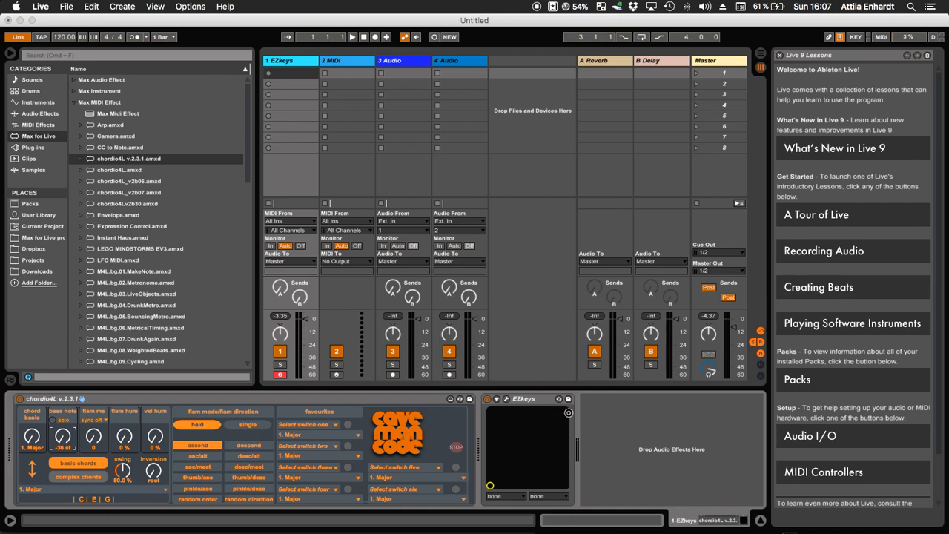
pyautogui.moveTo(569, 412); pyautogui.dragTo(544, 365)
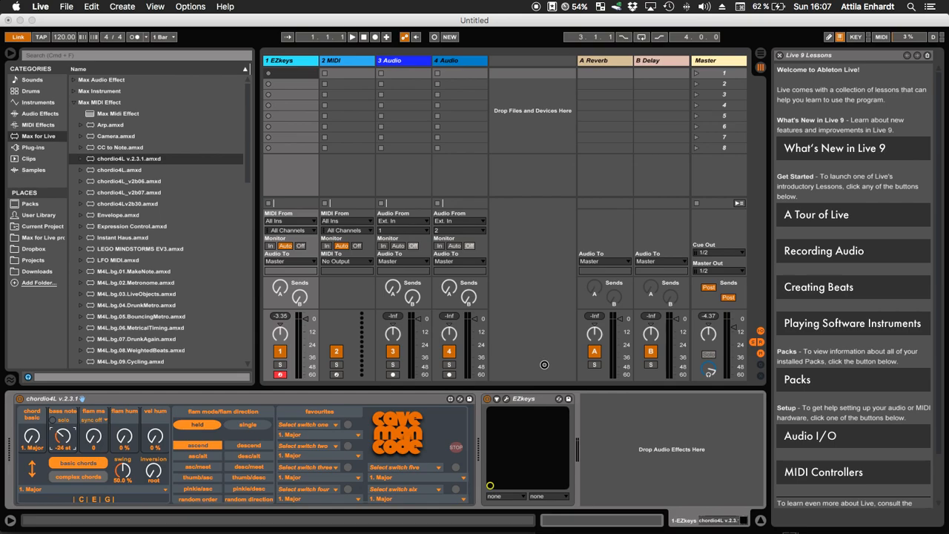
pyautogui.moveTo(544, 365); pyautogui.dragTo(536, 180)
# Sync chordio4L's flam to 1/32D, and raise the flam time to 127 ms
pyautogui.click(98, 420)
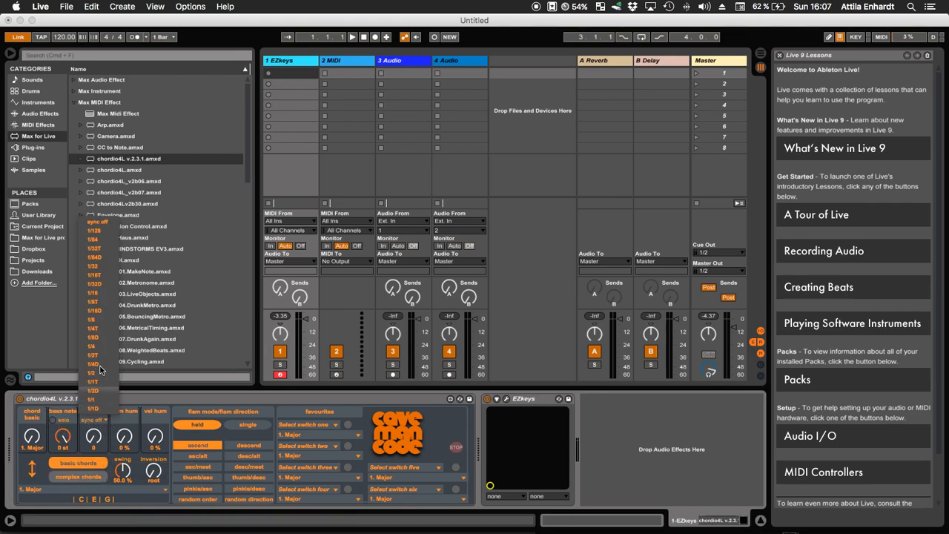
pyautogui.click(100, 291)
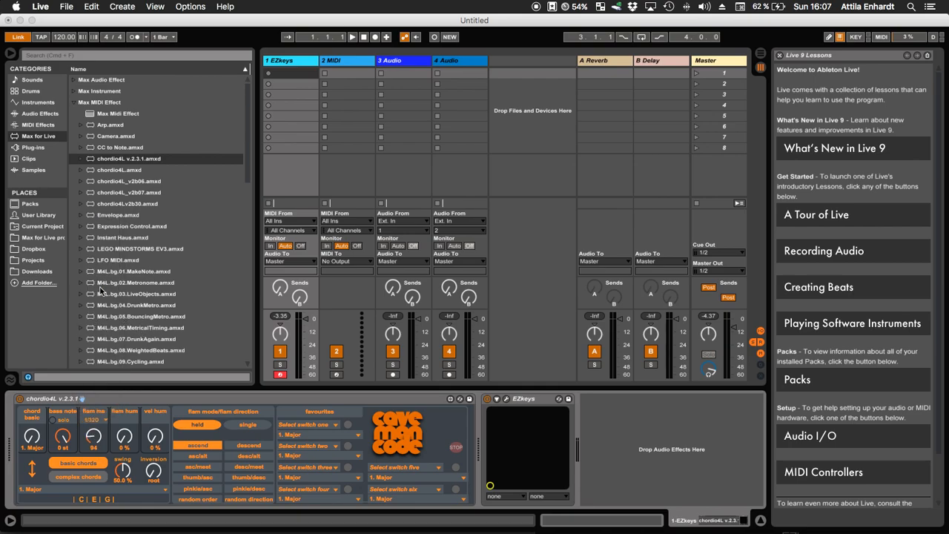
pyautogui.click(95, 425)
pyautogui.moveTo(96, 425); pyautogui.dragTo(119, 220)
# Go over the flam and velocity humanise dials, and set the swing to 49.2 %
pyautogui.click(123, 436)
pyautogui.click(155, 436)
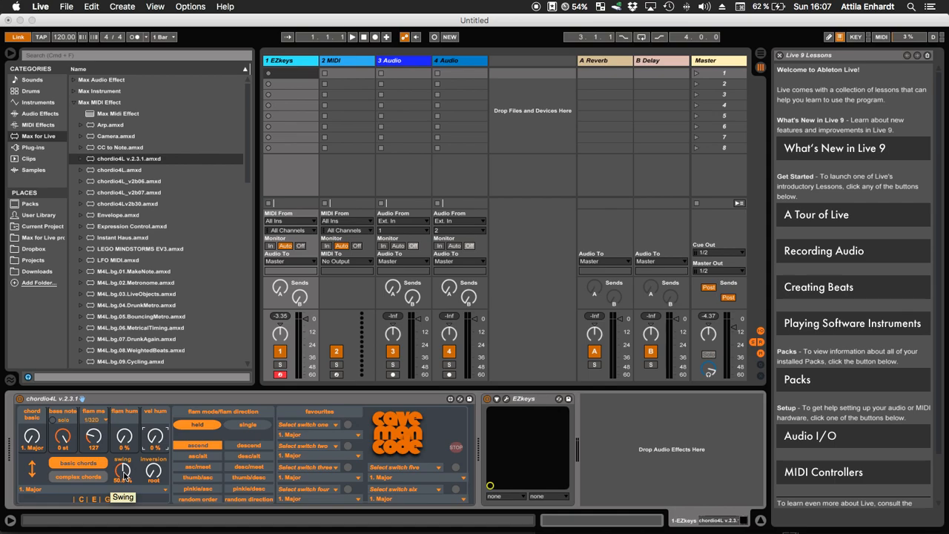
pyautogui.moveTo(124, 475)
pyautogui.mouseDown()
pyautogui.moveTo(116, 496)
pyautogui.moveTo(114, 467)
pyautogui.moveTo(125, 474)
pyautogui.mouseUp()
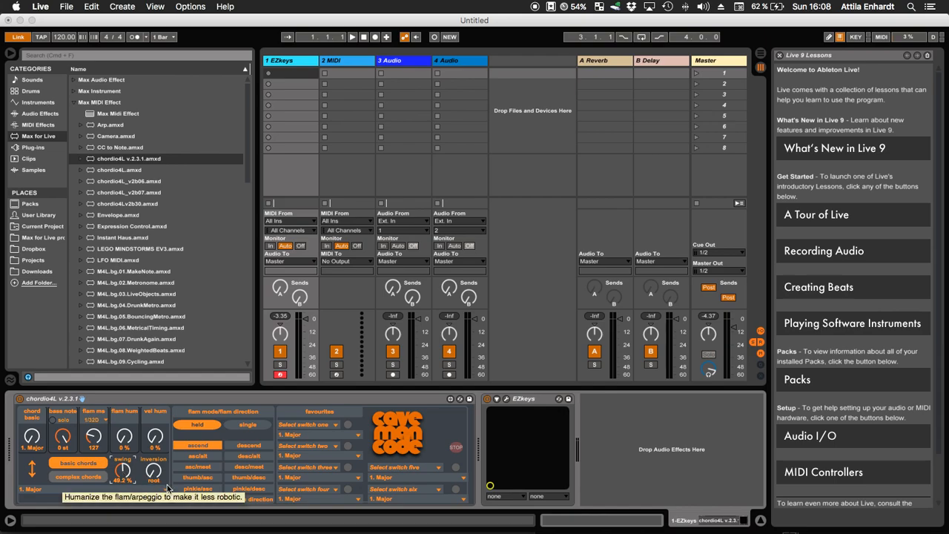
# Set the chord inversion to first, and play an F to hear the inverted major chord
pyautogui.moveTo(153, 478)
pyautogui.mouseDown()
pyautogui.moveTo(156, 458)
pyautogui.moveTo(158, 482)
pyautogui.mouseUp()
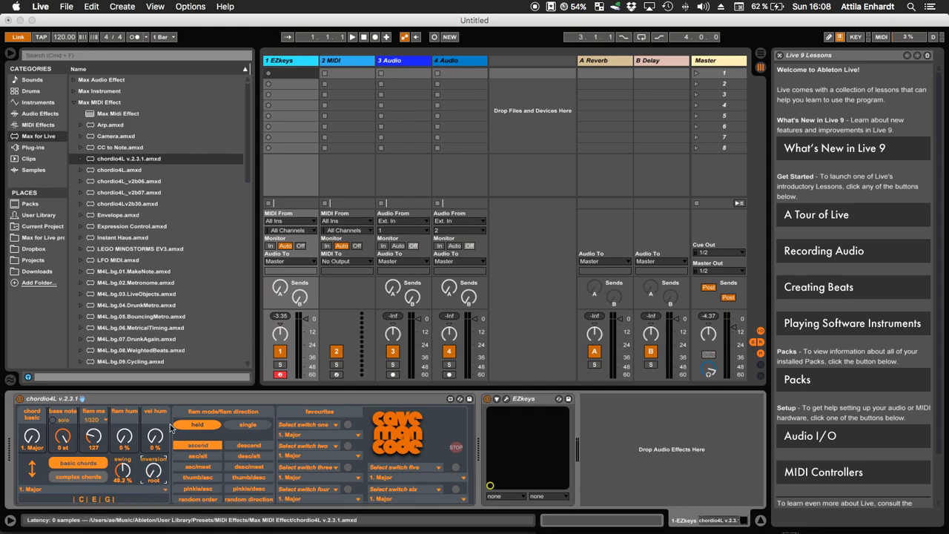
pyautogui.moveTo(154, 471); pyautogui.dragTo(153, 464)
pyautogui.press('f')
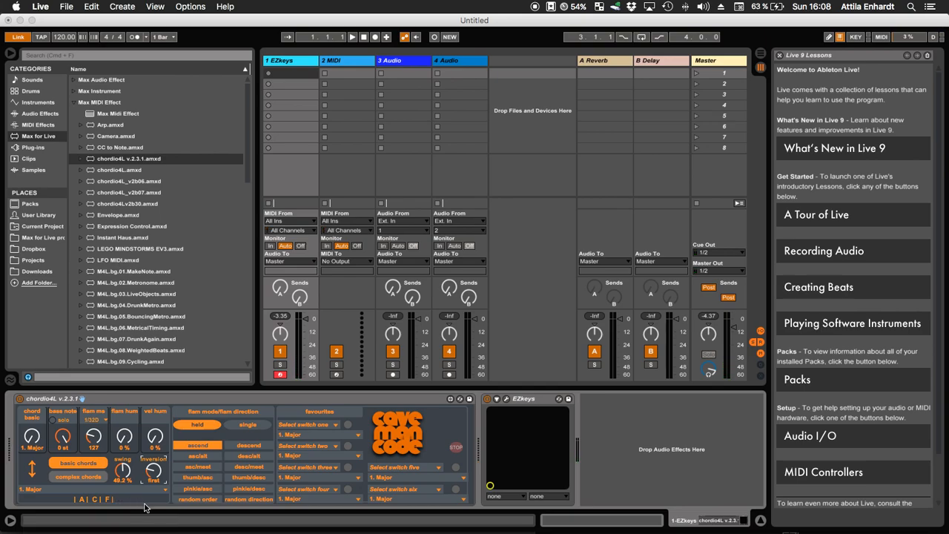
# Switch to Logic Pro X, move the Scripter window aside, and open the script in the Script Editor
pyautogui.press('super+Tab')
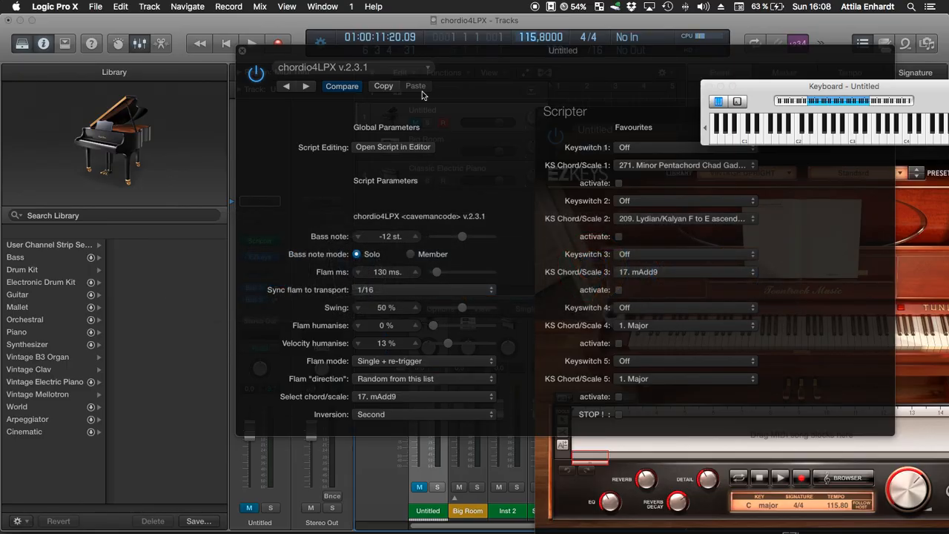
pyautogui.moveTo(460, 65); pyautogui.dragTo(320, 44)
pyautogui.click(250, 128)
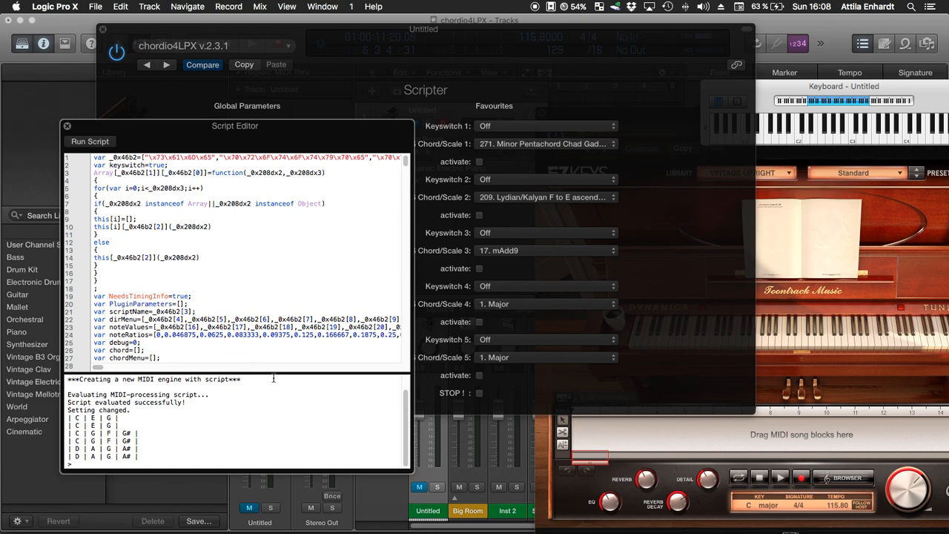
# Enlarge the Script Editor's console to show the played chord notes, move the editor aside, and switch back to Ableton Live
pyautogui.moveTo(274, 376); pyautogui.dragTo(288, 201)
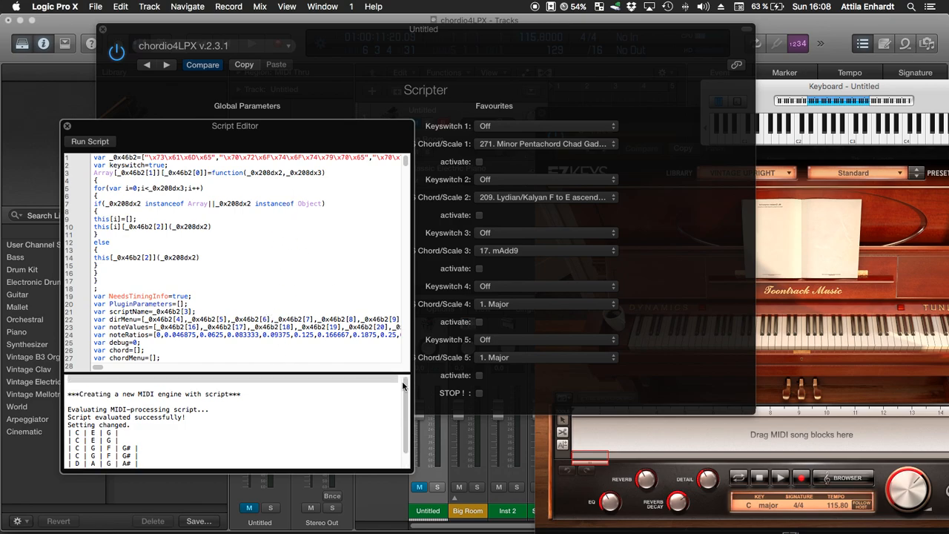
pyautogui.moveTo(397, 372); pyautogui.dragTo(391, 143)
pyautogui.moveTo(292, 146); pyautogui.dragTo(534, 136)
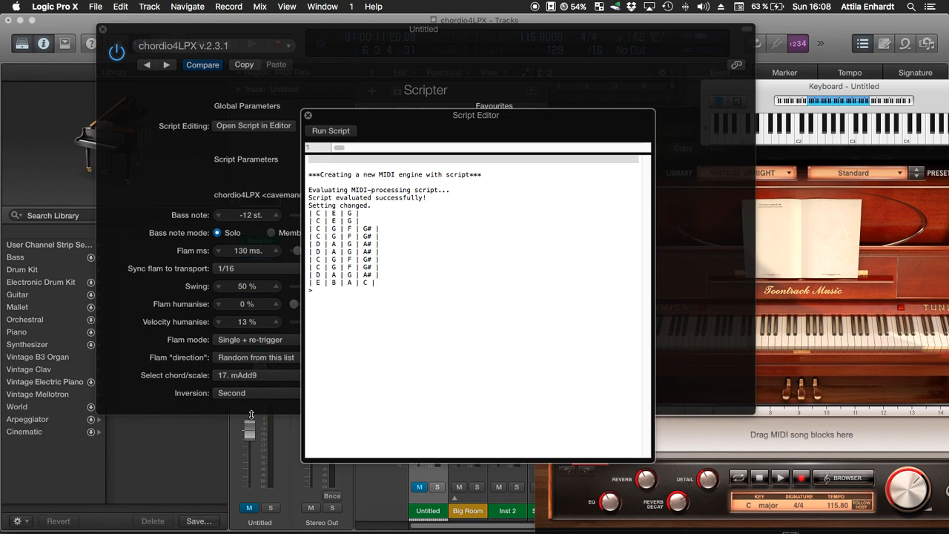
pyautogui.press('super+Tab')
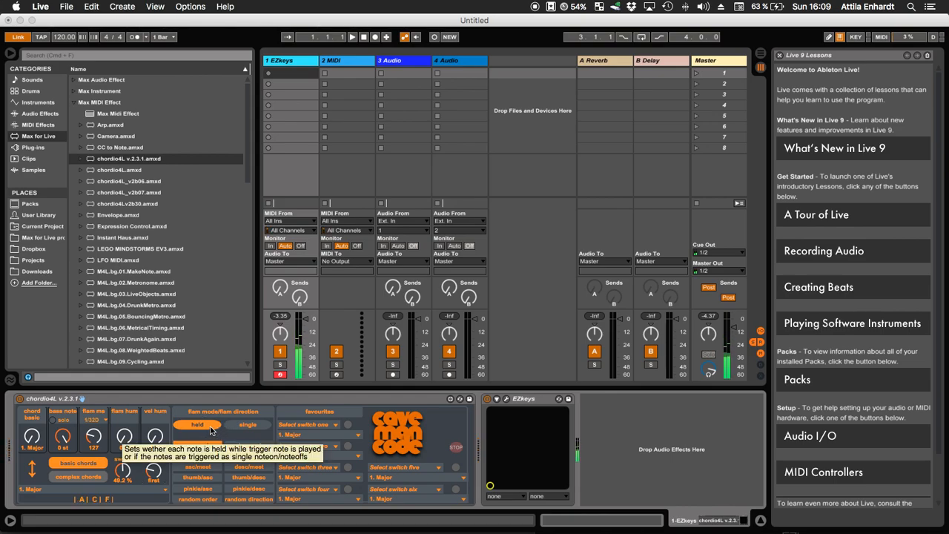
# Set the flam mode to single with re-trig, try the descend direction, and settle on random direction
pyautogui.click(241, 427)
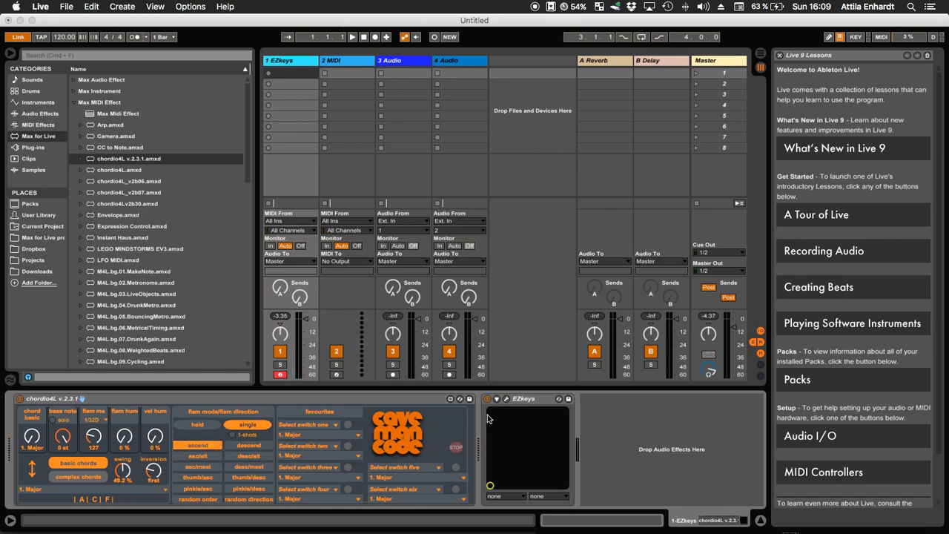
pyautogui.click(255, 437)
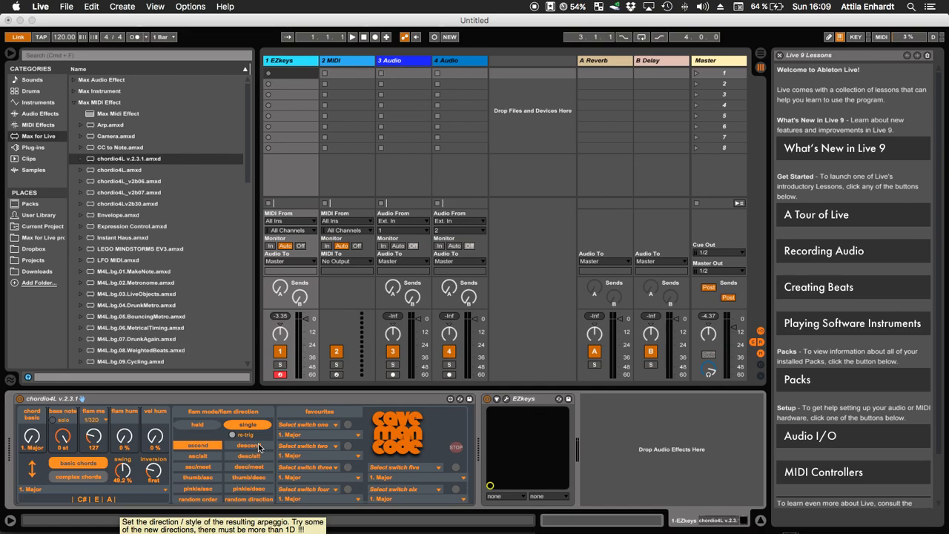
pyautogui.click(258, 443)
pyautogui.click(247, 499)
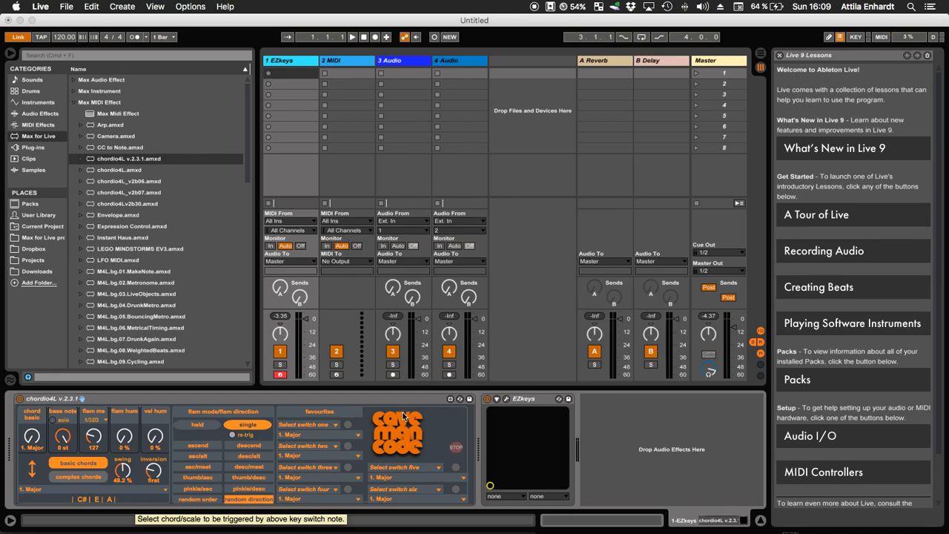
# Look through the key switch notes for the first favourite, and set its chord to 66. Elektra Chord
pyautogui.click(321, 424)
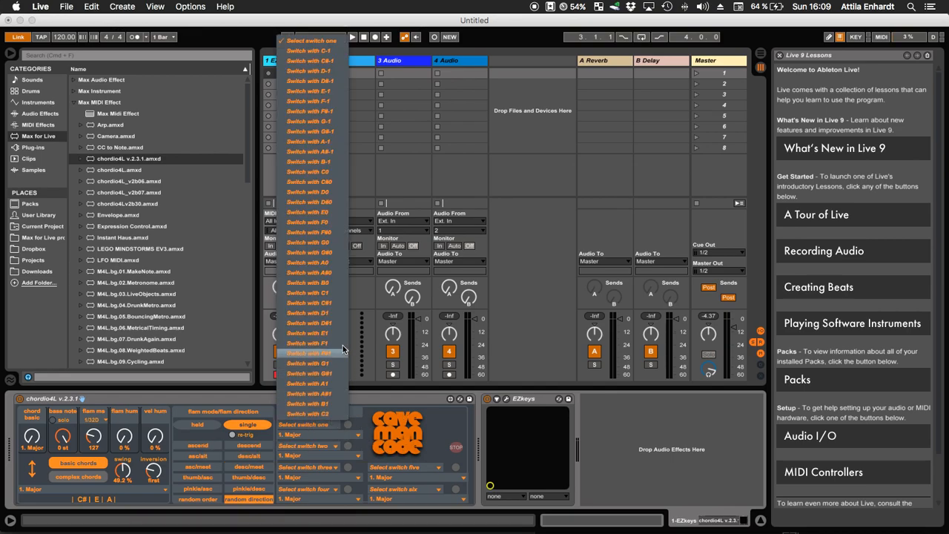
pyautogui.click(426, 412)
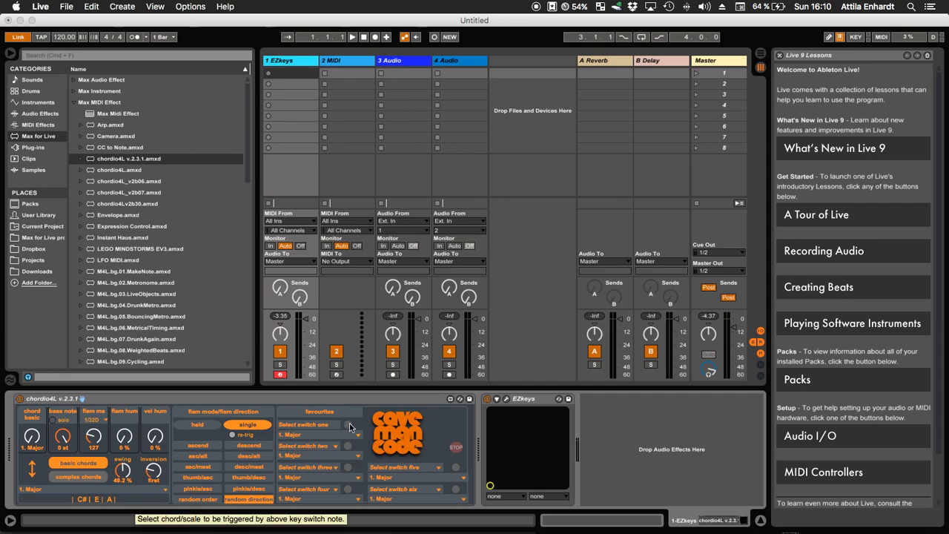
pyautogui.click(322, 435)
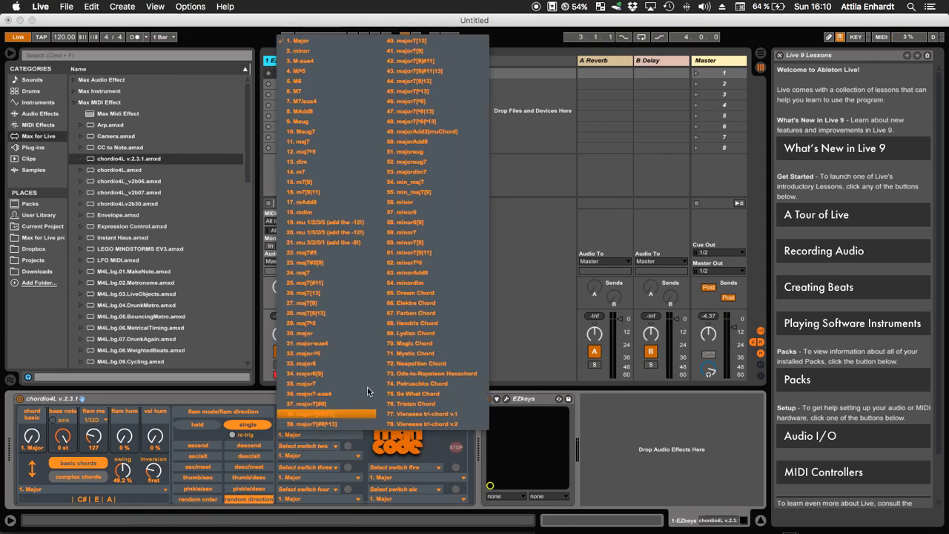
pyautogui.click(416, 303)
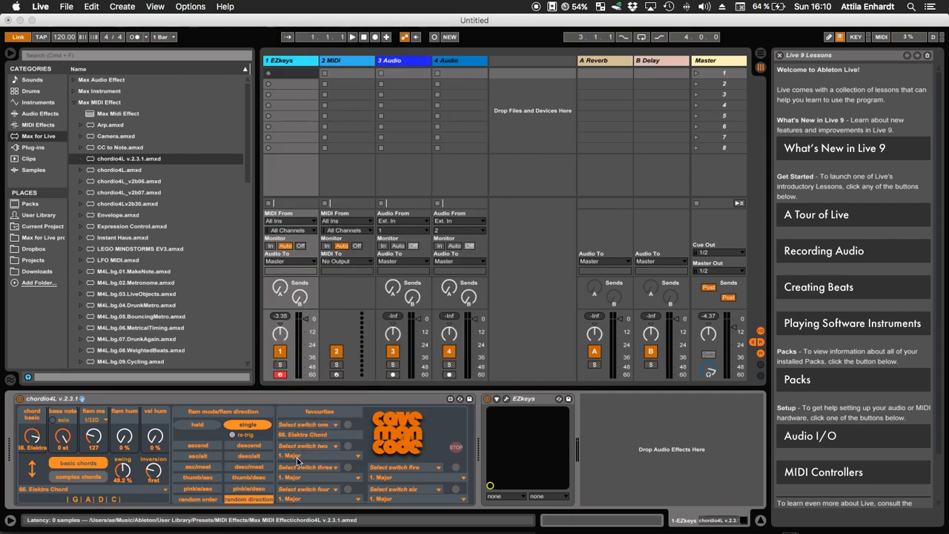
# Set the second favourite's chord to 37. major7[#9], and try the first favourite's trigger and the kill switch
pyautogui.click(315, 458)
pyautogui.click(323, 427)
pyautogui.click(347, 427)
pyautogui.click(455, 449)
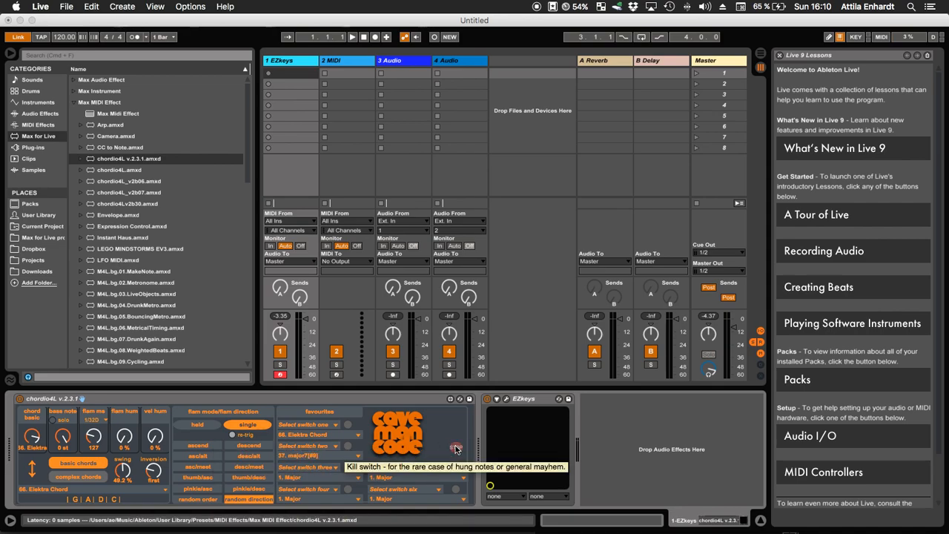